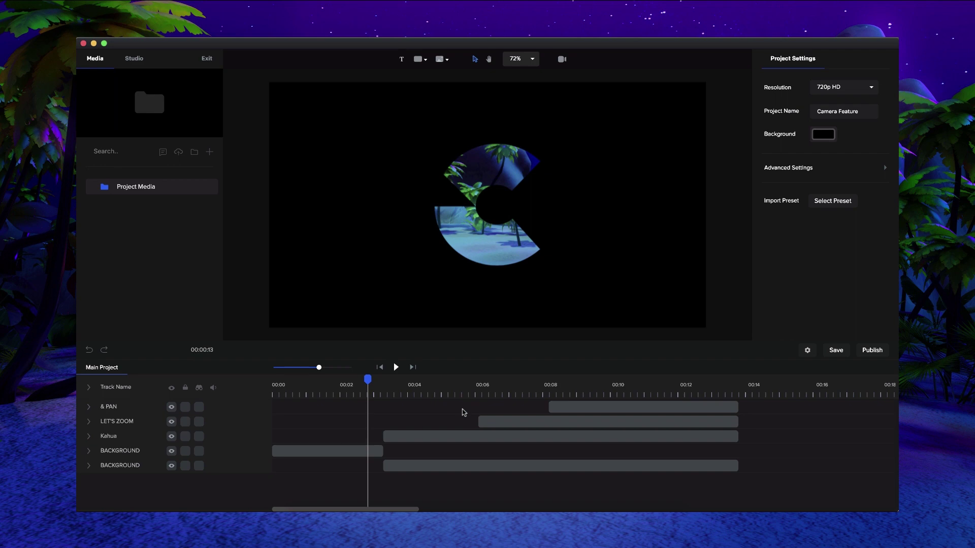
# - Enter camera mode so a Camera track appears, and test resizing the camera frame
pyautogui.moveTo(368, 380); pyautogui.dragTo(411, 393)
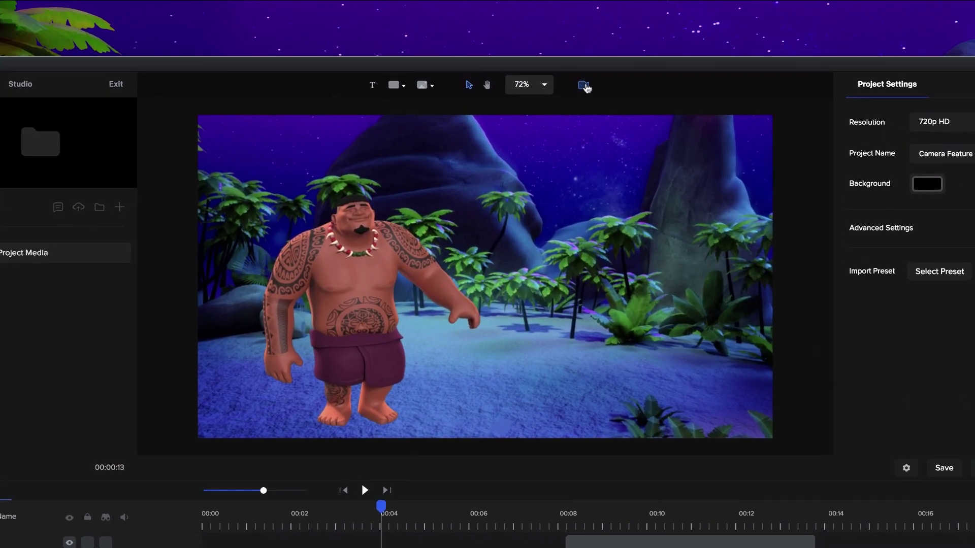
pyautogui.click(574, 75)
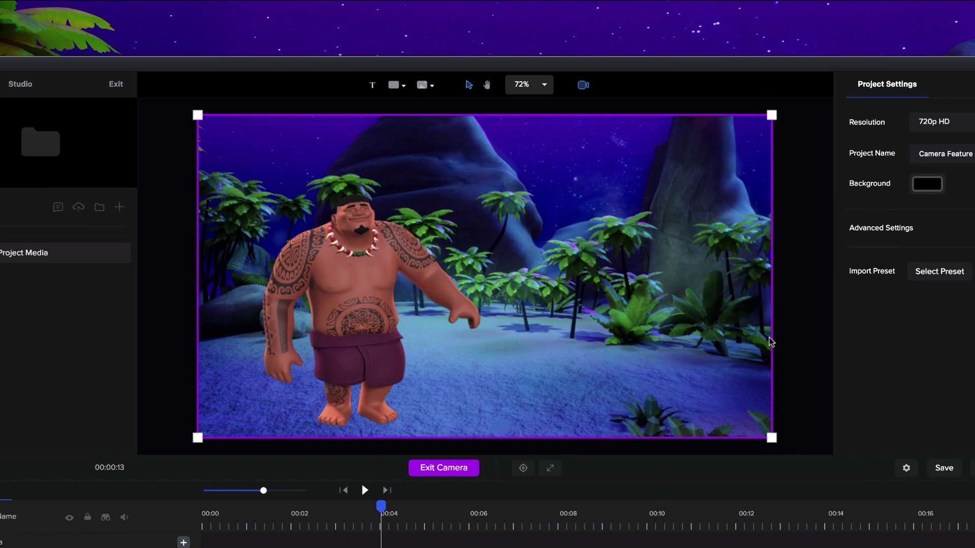
pyautogui.moveTo(772, 437); pyautogui.dragTo(879, 437)
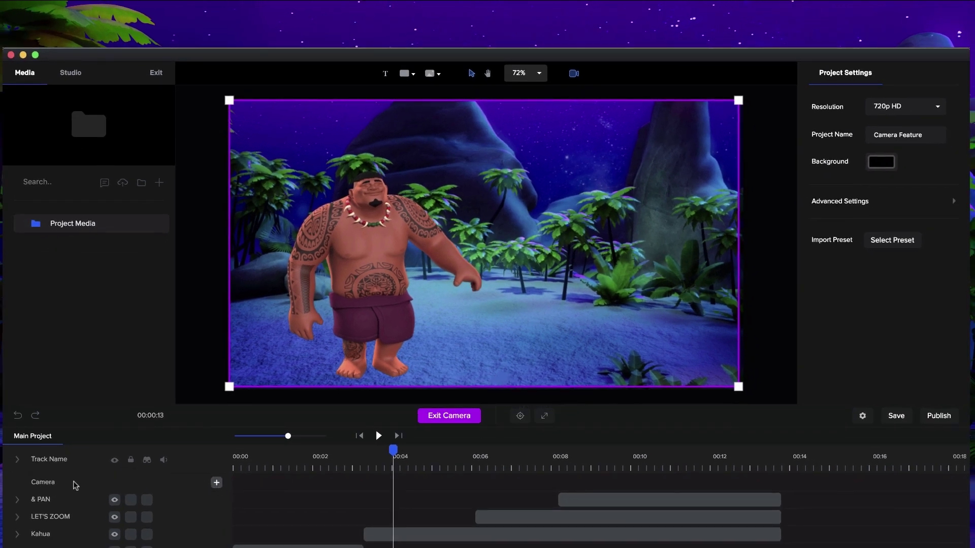
# - Add a camera keyframe near 00:04 and shrink its frame onto Kahua's upper body
pyautogui.click(216, 483)
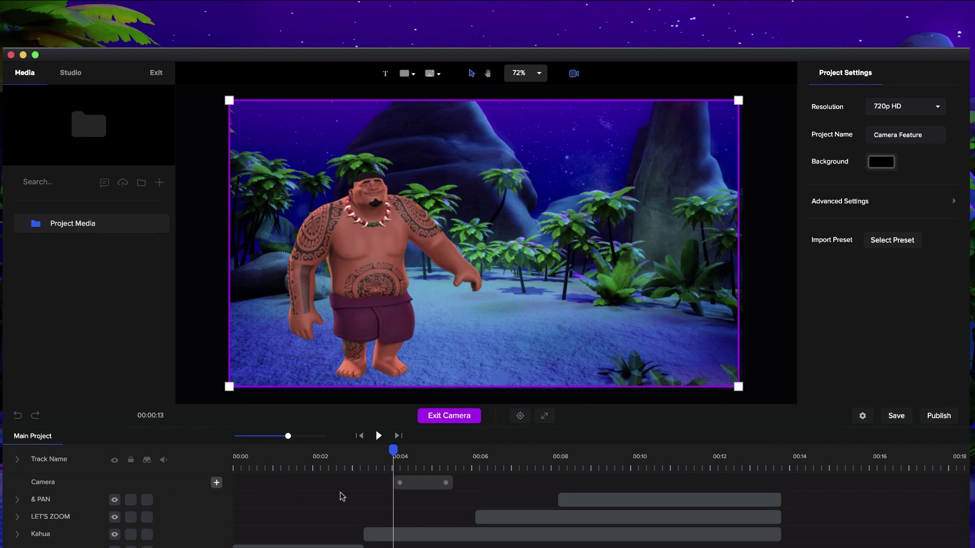
pyautogui.click(415, 485)
pyautogui.moveTo(392, 452); pyautogui.dragTo(470, 461)
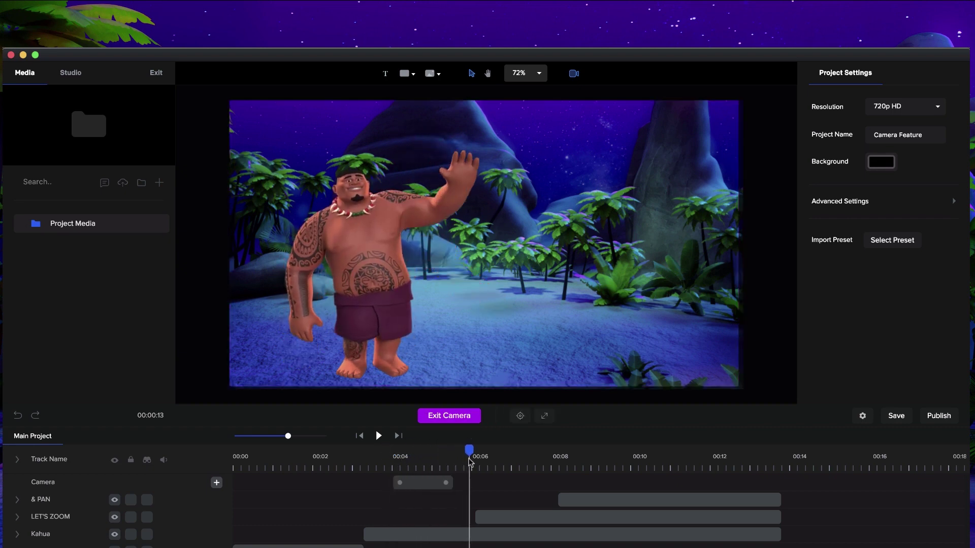
pyautogui.click(415, 486)
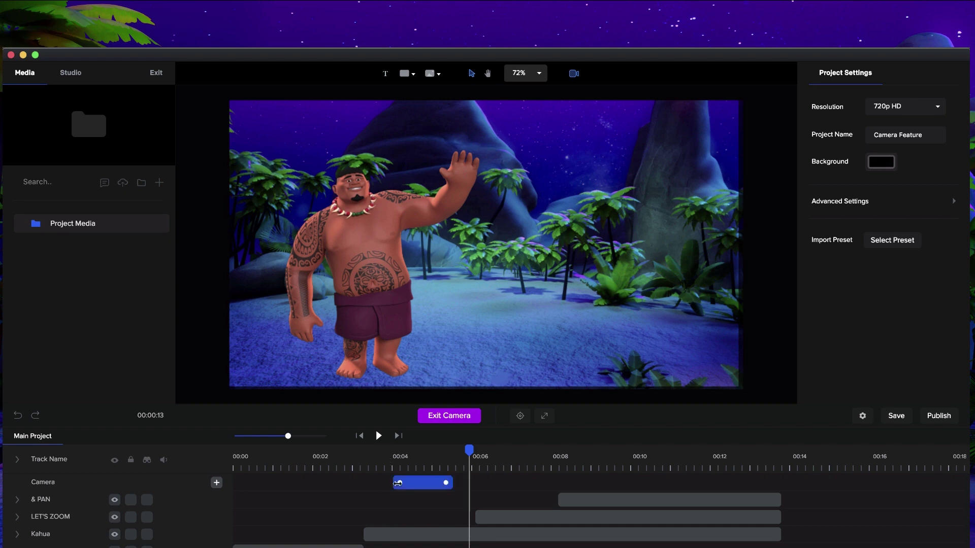
pyautogui.moveTo(466, 451); pyautogui.dragTo(458, 450)
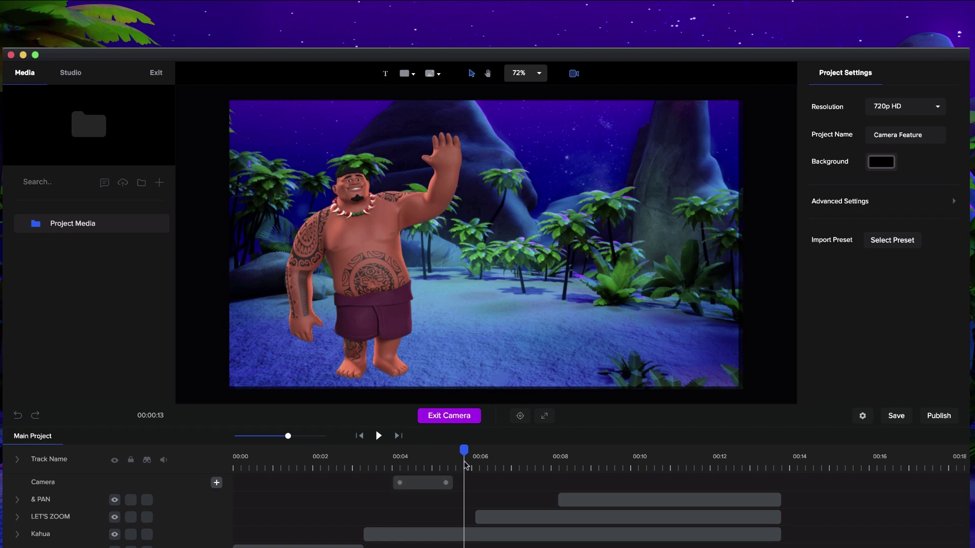
pyautogui.click(439, 486)
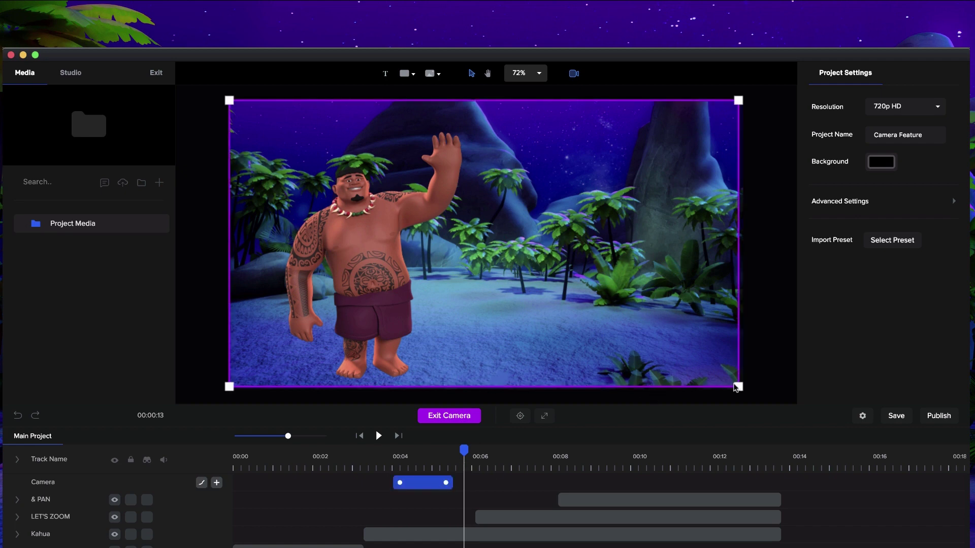
pyautogui.moveTo(739, 387); pyautogui.dragTo(516, 281)
# - Play back the zoom to check it, then add a second camera keyframe near 00:06
pyautogui.moveTo(401, 471); pyautogui.dragTo(381, 454)
pyautogui.click(378, 435)
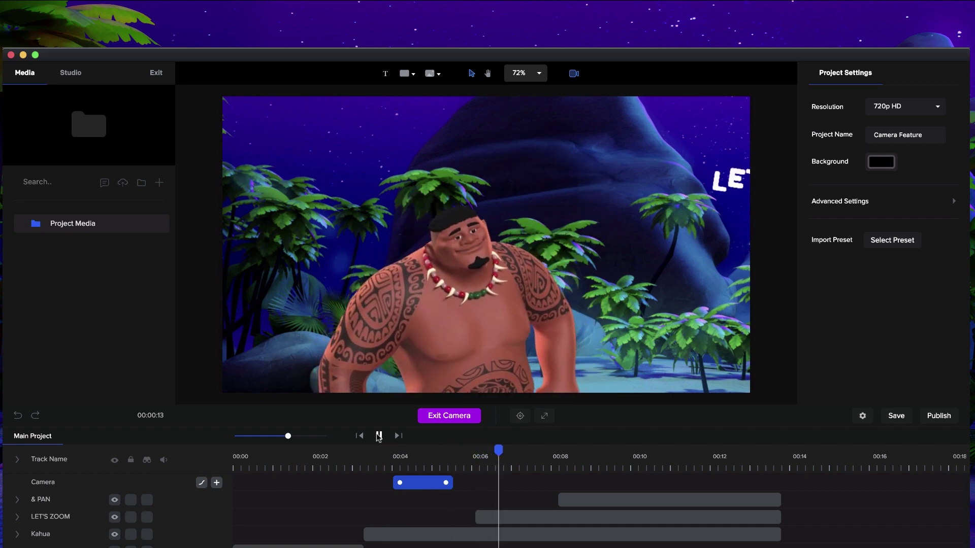
pyautogui.click(378, 436)
pyautogui.moveTo(499, 452); pyautogui.dragTo(484, 453)
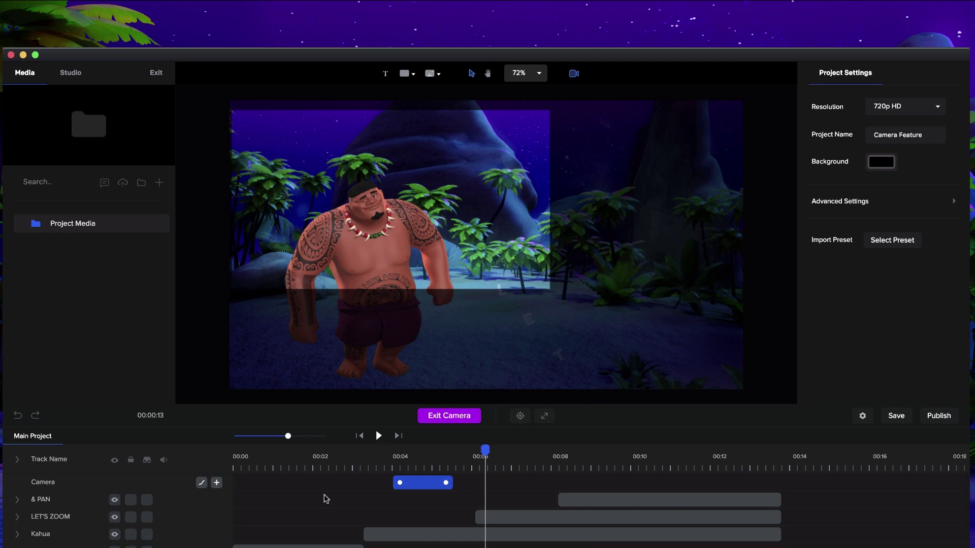
pyautogui.click(216, 483)
# - Move and shrink the second keyframe's camera frame to fit tightly around the LET'S ZOOM title
pyautogui.click(547, 458)
pyautogui.moveTo(547, 457); pyautogui.dragTo(552, 457)
pyautogui.click(540, 487)
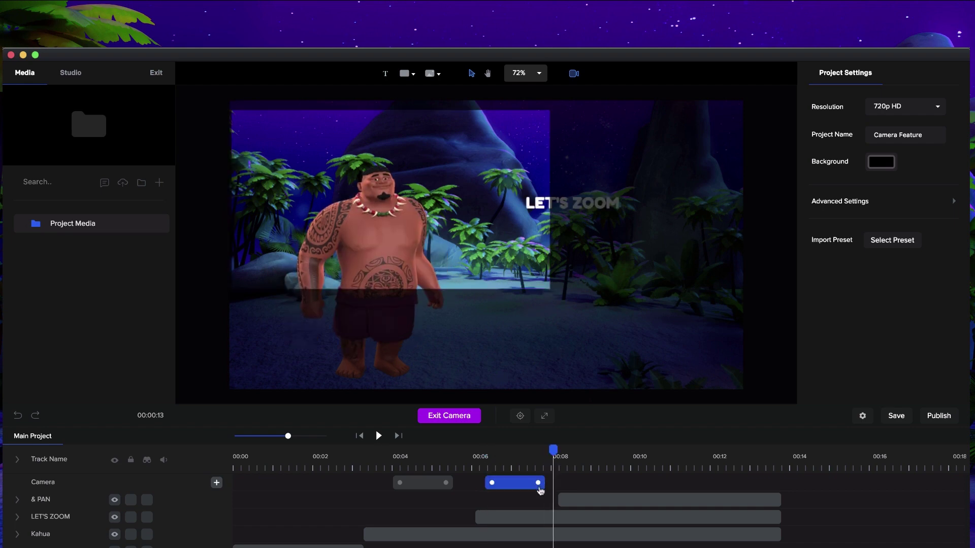
pyautogui.moveTo(413, 248); pyautogui.dragTo(568, 251)
pyautogui.moveTo(399, 115); pyautogui.dragTo(566, 207)
pyautogui.moveTo(708, 242); pyautogui.dragTo(639, 191)
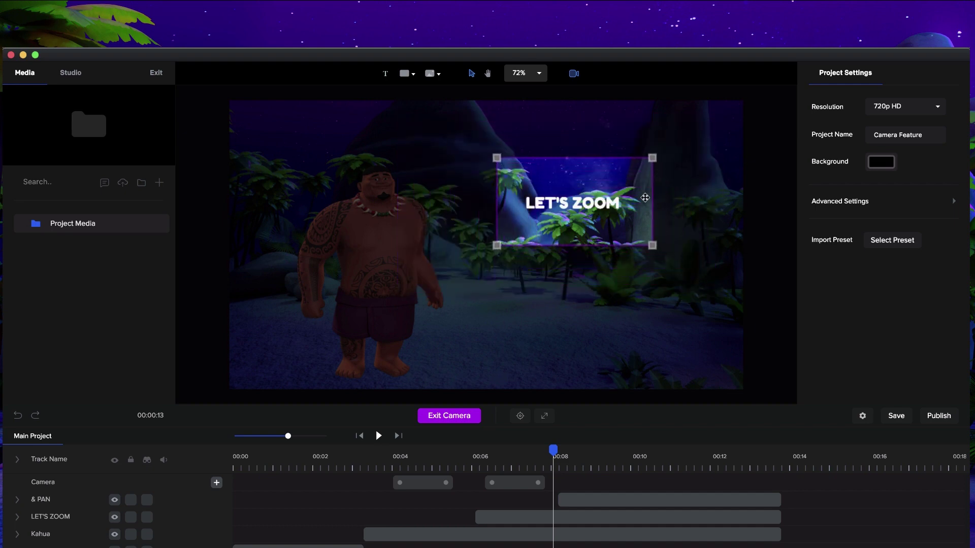
pyautogui.moveTo(653, 244); pyautogui.dragTo(657, 247)
pyautogui.click(543, 480)
pyautogui.moveTo(553, 450); pyautogui.dragTo(571, 450)
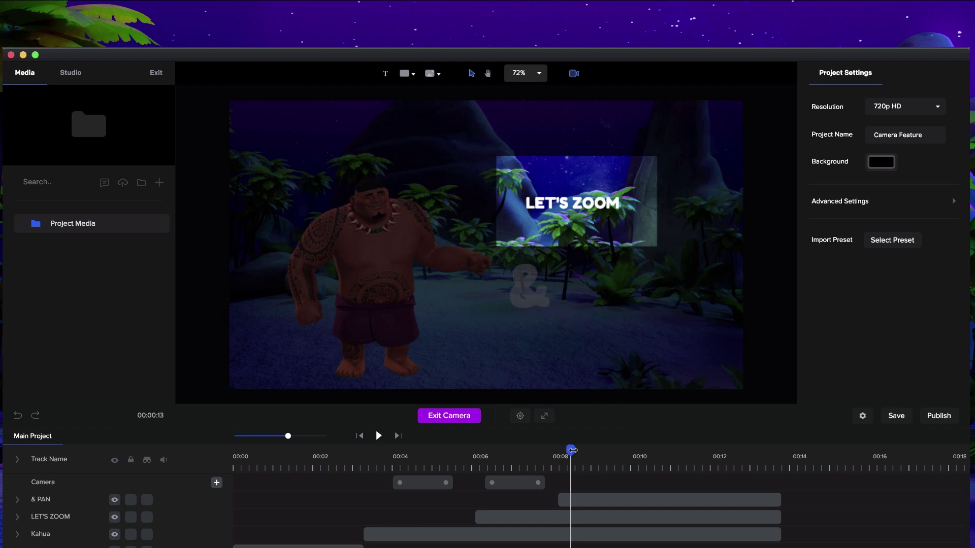
# - Add a third camera keyframe at 00:10 framing both LET'S ZOOM and & PAN
pyautogui.click(216, 484)
pyautogui.click(638, 453)
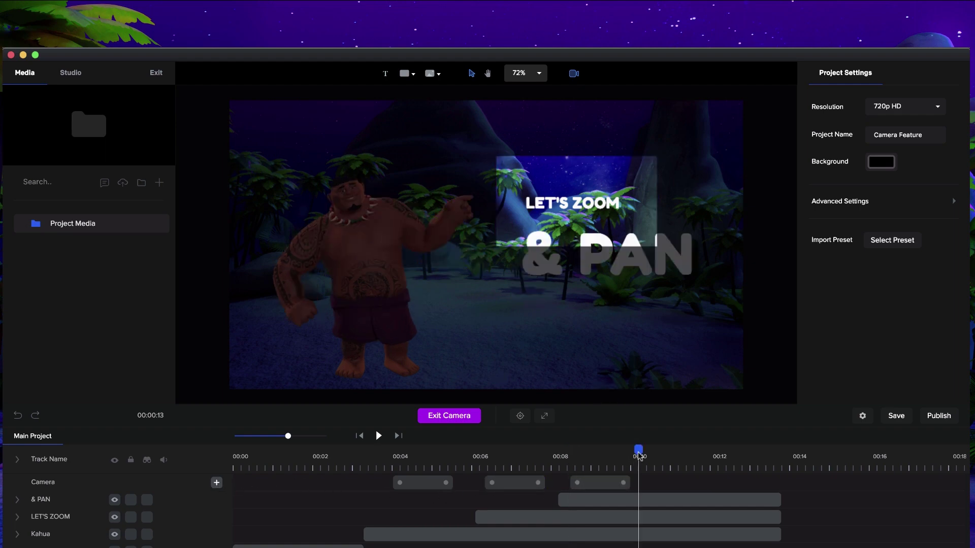
pyautogui.click(655, 207)
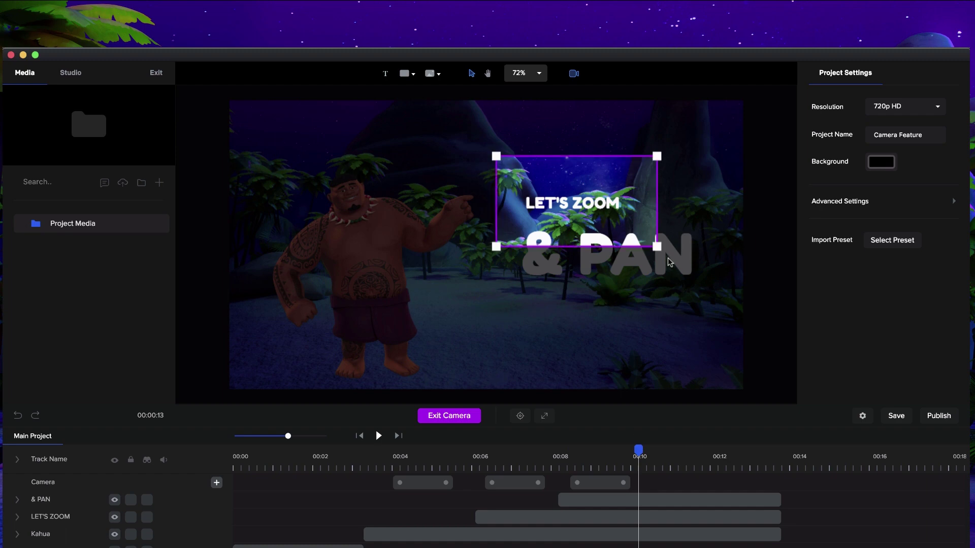
pyautogui.moveTo(661, 250); pyautogui.dragTo(726, 285)
pyautogui.moveTo(706, 222); pyautogui.dragTo(703, 236)
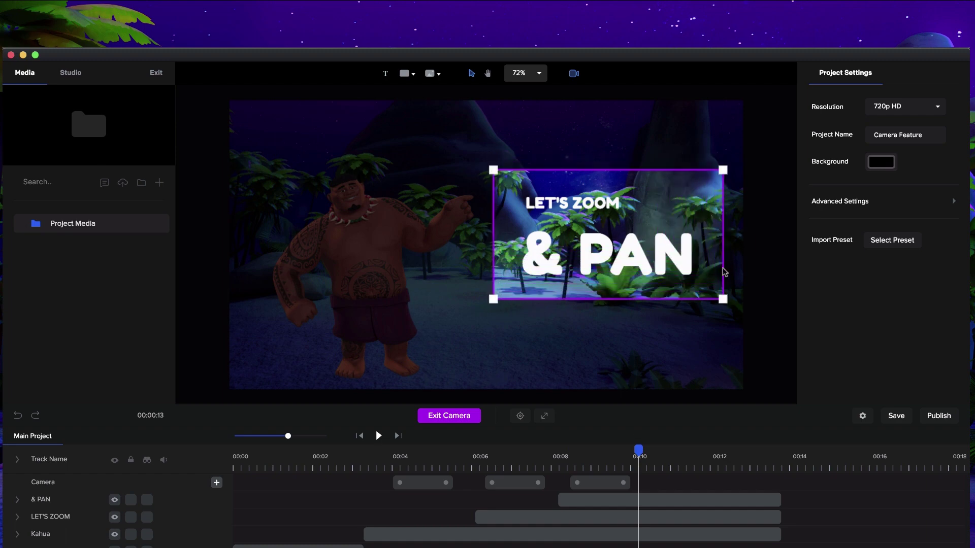
pyautogui.moveTo(723, 301)
pyautogui.mouseDown()
pyautogui.moveTo(740, 309)
pyautogui.moveTo(731, 308)
pyautogui.mouseUp()
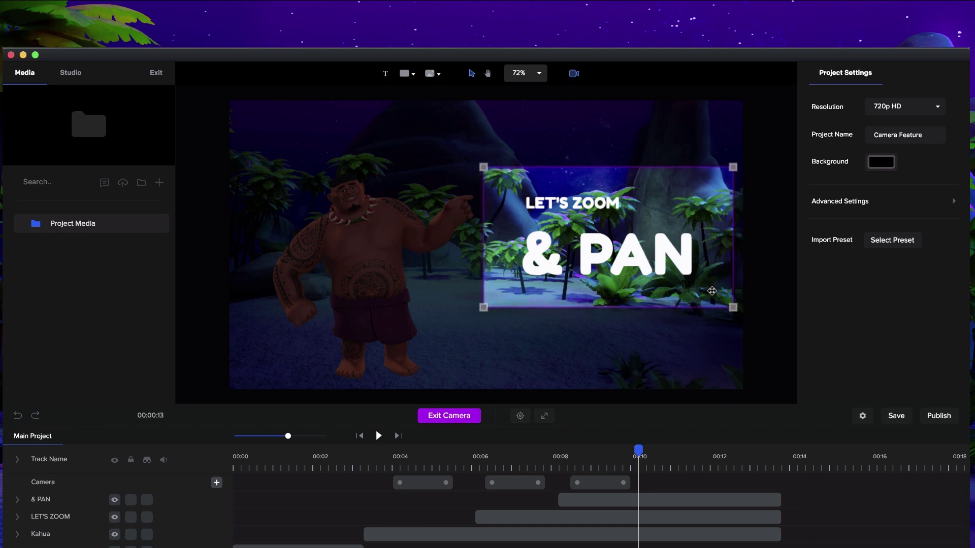
pyautogui.moveTo(641, 451); pyautogui.dragTo(660, 451)
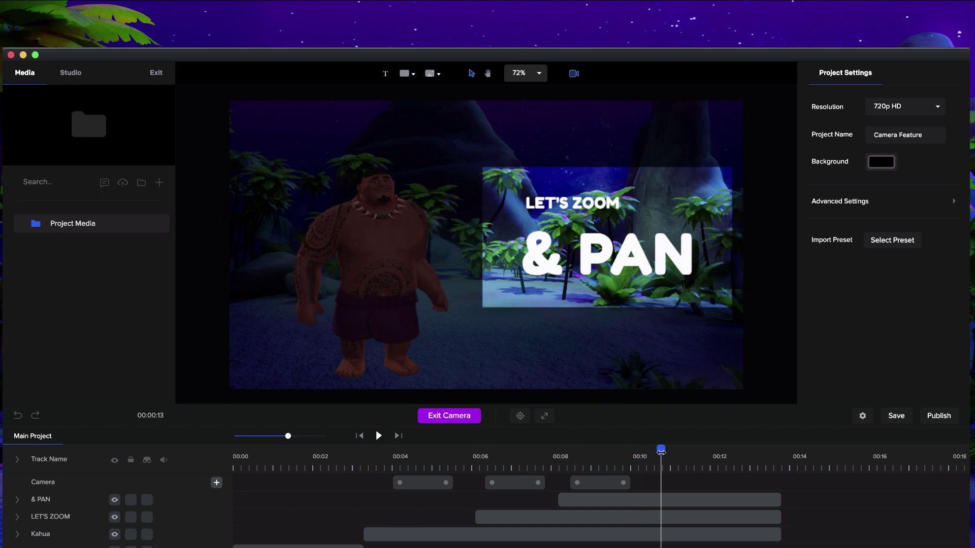
# - Add a fourth camera keyframe around 00:11–00:12 and select it on the Camera track
pyautogui.click(216, 483)
pyautogui.click(735, 460)
pyautogui.moveTo(735, 450); pyautogui.dragTo(728, 449)
pyautogui.click(717, 488)
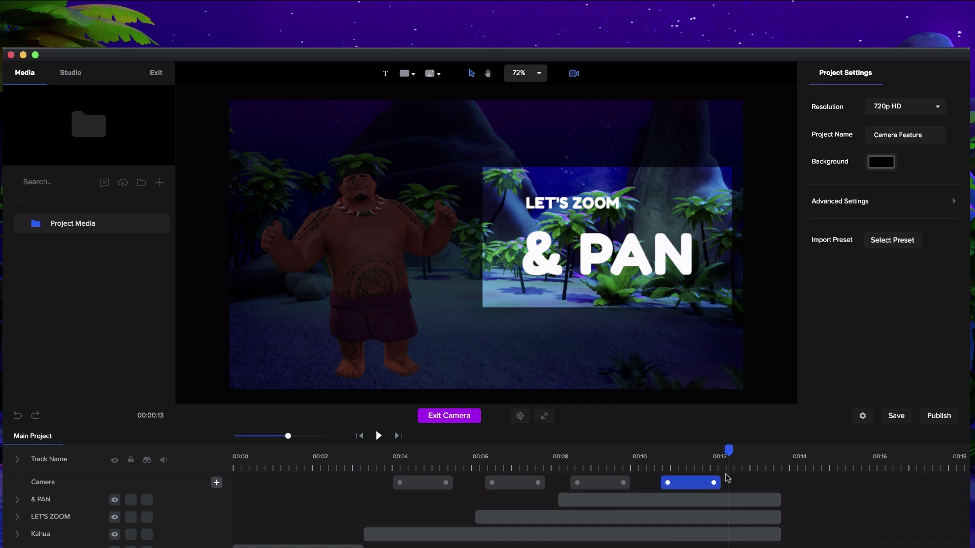
pyautogui.click(726, 478)
pyautogui.moveTo(730, 450); pyautogui.dragTo(709, 450)
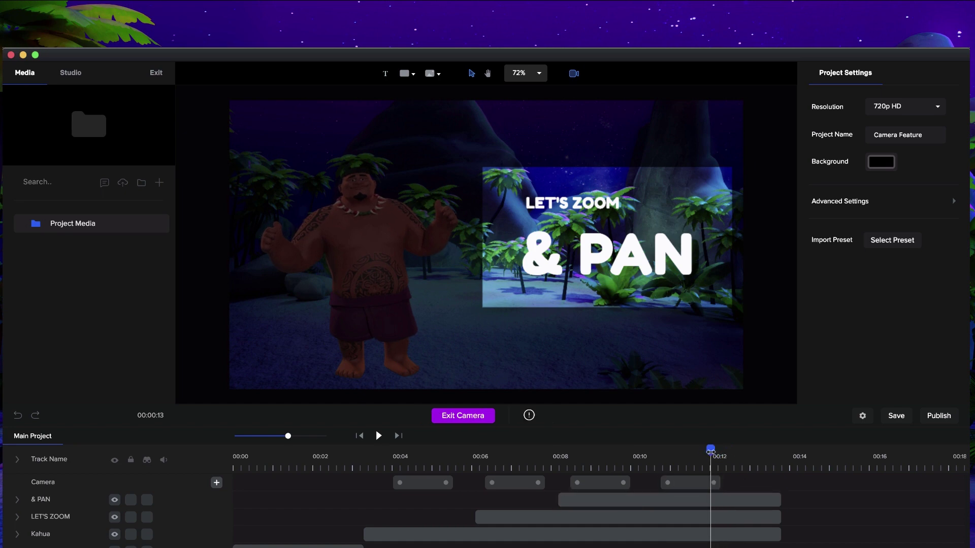
pyautogui.click(690, 487)
pyautogui.click(618, 476)
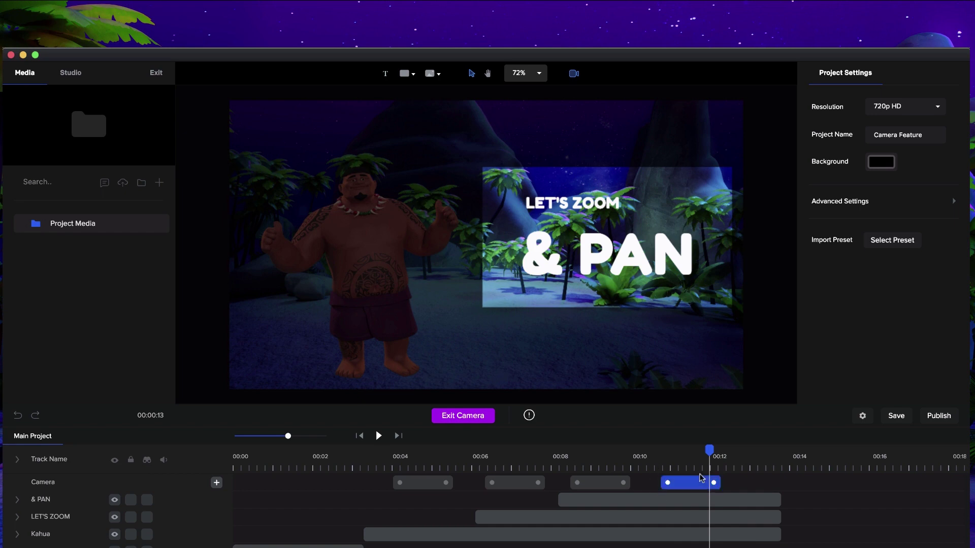
pyautogui.moveTo(531, 417)
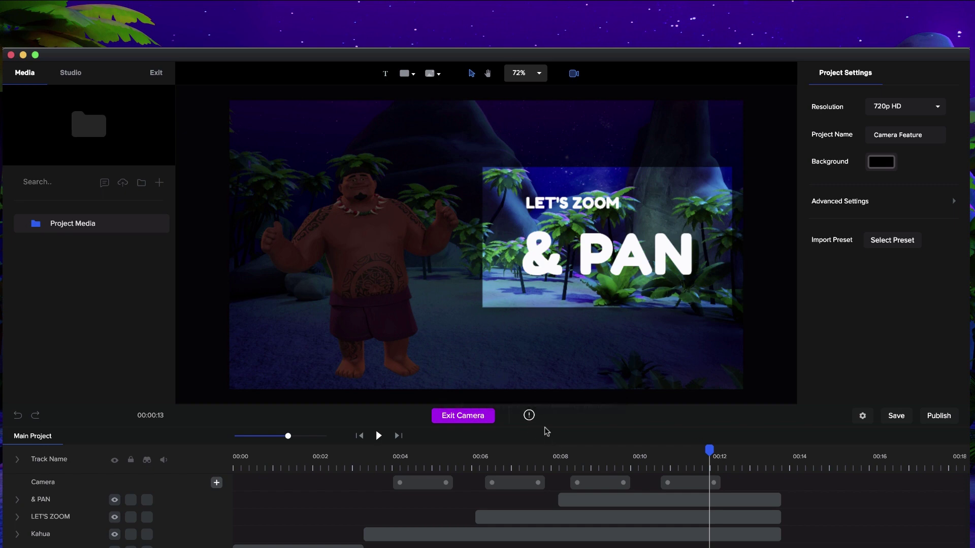
pyautogui.click(729, 452)
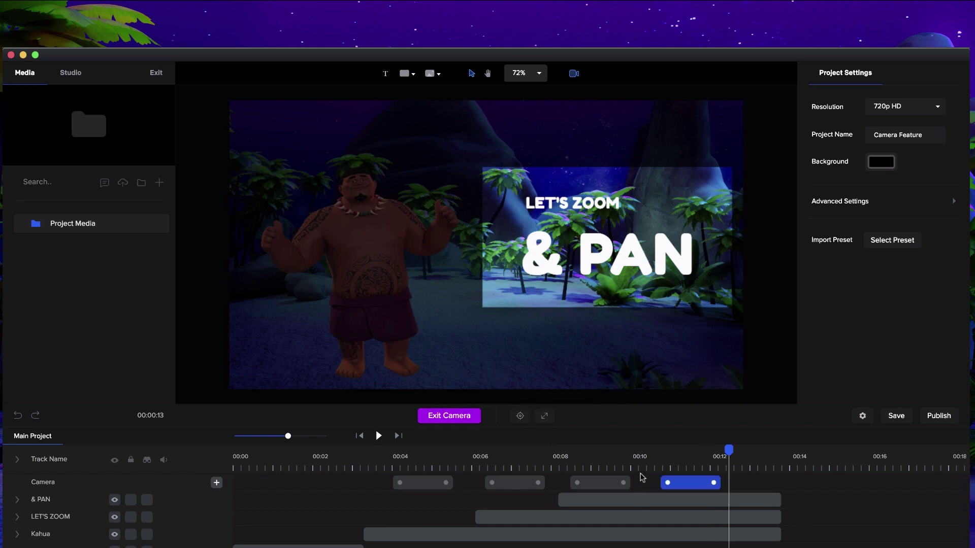
pyautogui.click(714, 482)
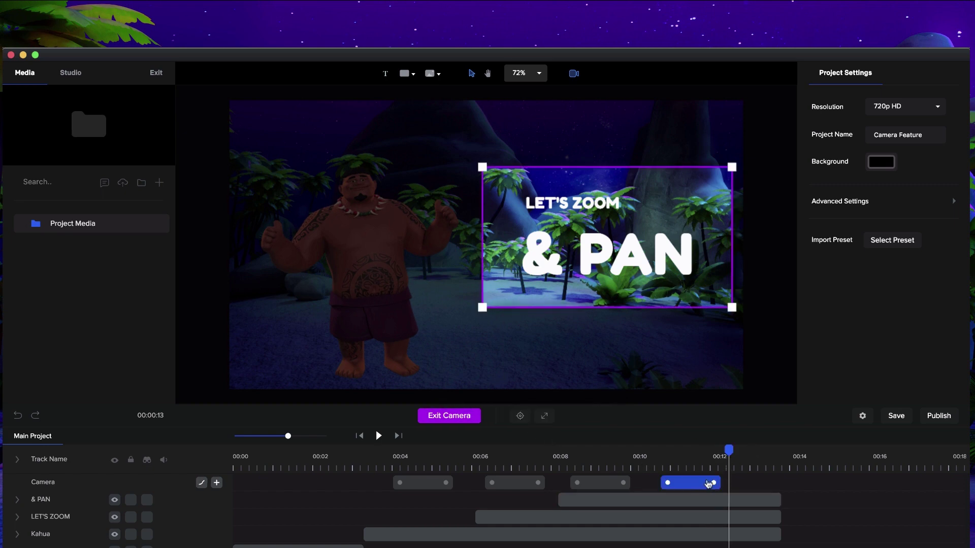
# - Expand the fourth keyframe's camera to cover the whole beach scene
pyautogui.click(545, 417)
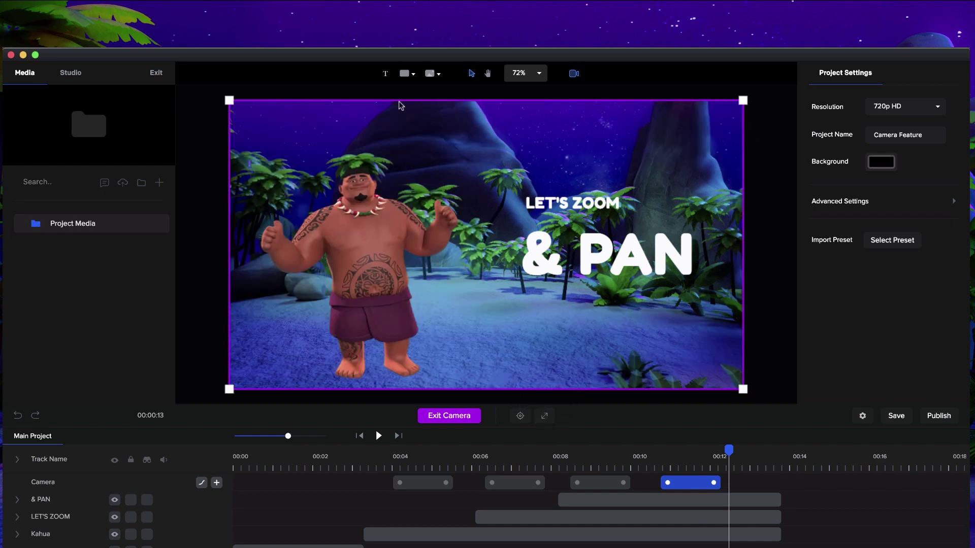
pyautogui.moveTo(228, 100); pyautogui.dragTo(581, 274)
pyautogui.hotkey('ctrl', 'z')
# - Rewind and play the camera animation, then scrub to about 00:12.7
pyautogui.moveTo(731, 456); pyautogui.dragTo(206, 449)
pyautogui.click(384, 436)
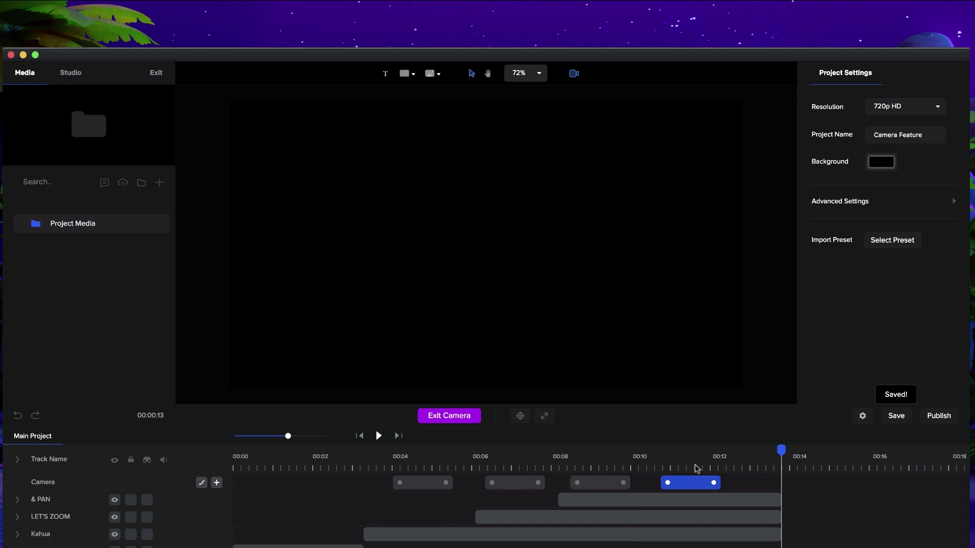
pyautogui.click(756, 456)
pyautogui.moveTo(756, 457); pyautogui.dragTo(745, 457)
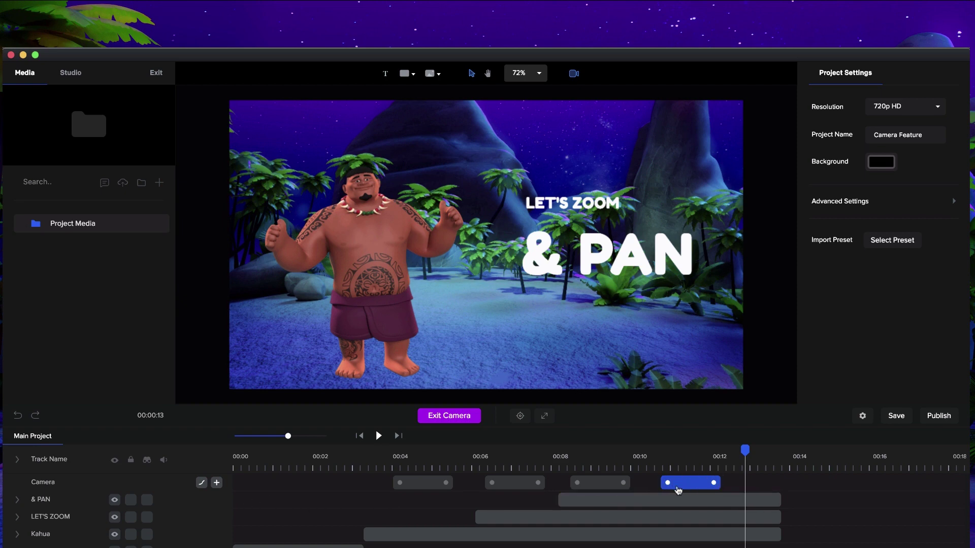
# - Set the final camera move's easing to Back on the Out/In tab and play it back
pyautogui.click(202, 483)
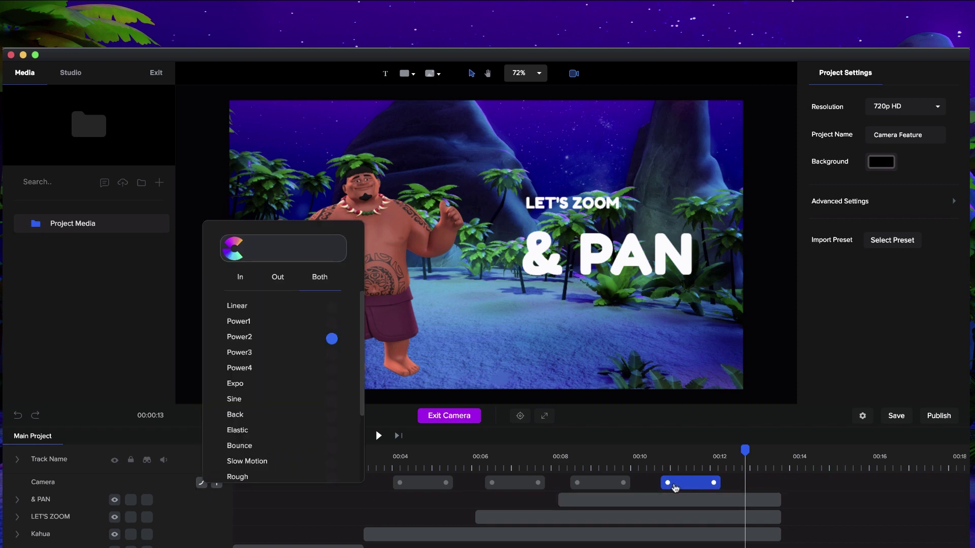
pyautogui.click(281, 280)
pyautogui.click(331, 416)
pyautogui.click(659, 467)
pyautogui.moveTo(662, 454); pyautogui.dragTo(634, 454)
pyautogui.click(379, 436)
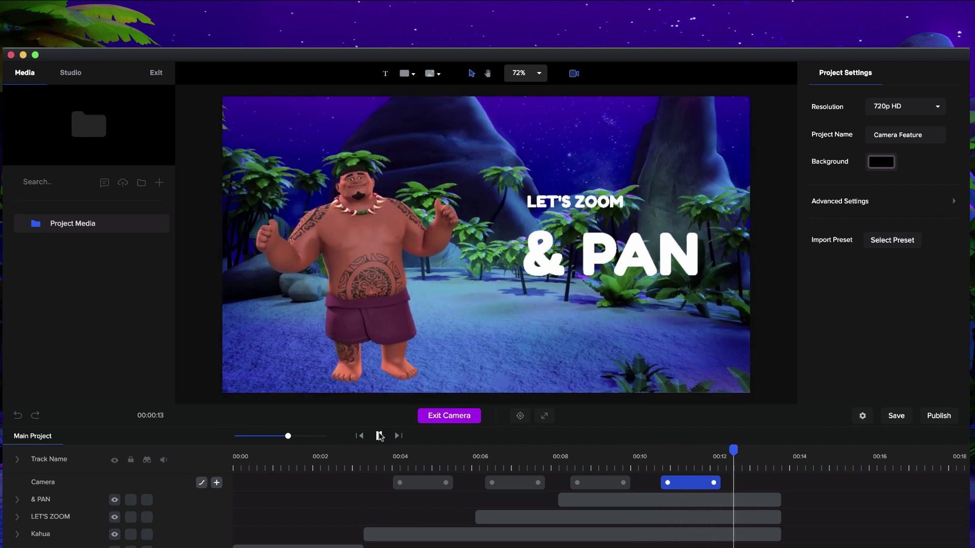
pyautogui.click(379, 435)
# - Recheck the easing choice and lengthen the final camera clip slightly
pyautogui.click(201, 482)
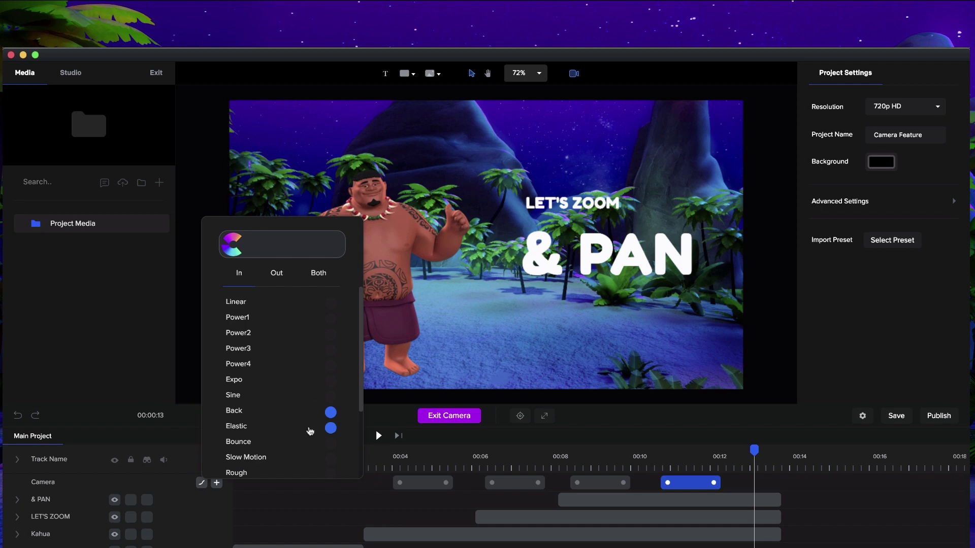
pyautogui.scroll(-1, 320, 363)
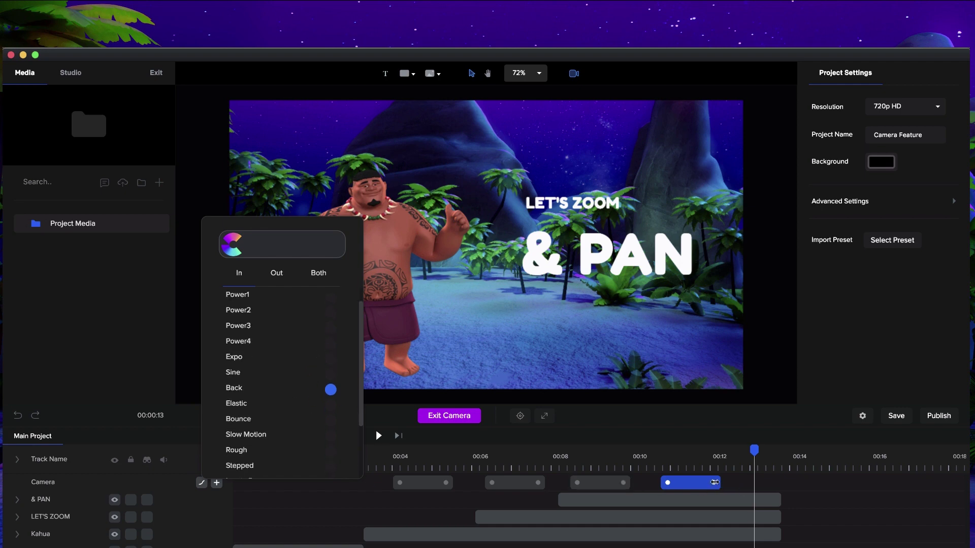
pyautogui.click(715, 483)
pyautogui.moveTo(712, 483)
pyautogui.mouseDown()
pyautogui.moveTo(726, 482)
pyautogui.moveTo(716, 482)
pyautogui.mouseUp()
pyautogui.click(655, 457)
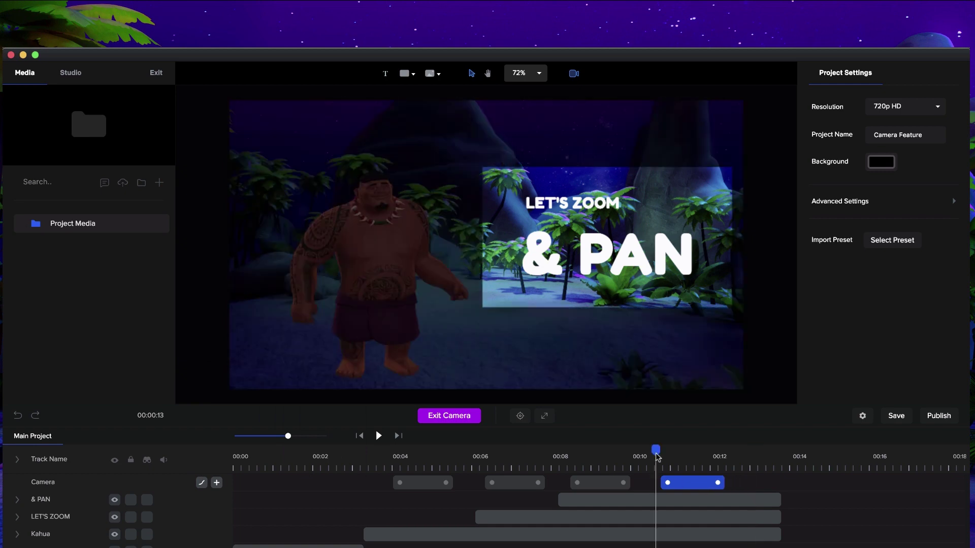
# - Rewind to about 00:03 and play the camera animation through
pyautogui.click(541, 456)
pyautogui.moveTo(526, 453); pyautogui.dragTo(365, 453)
pyautogui.click(378, 435)
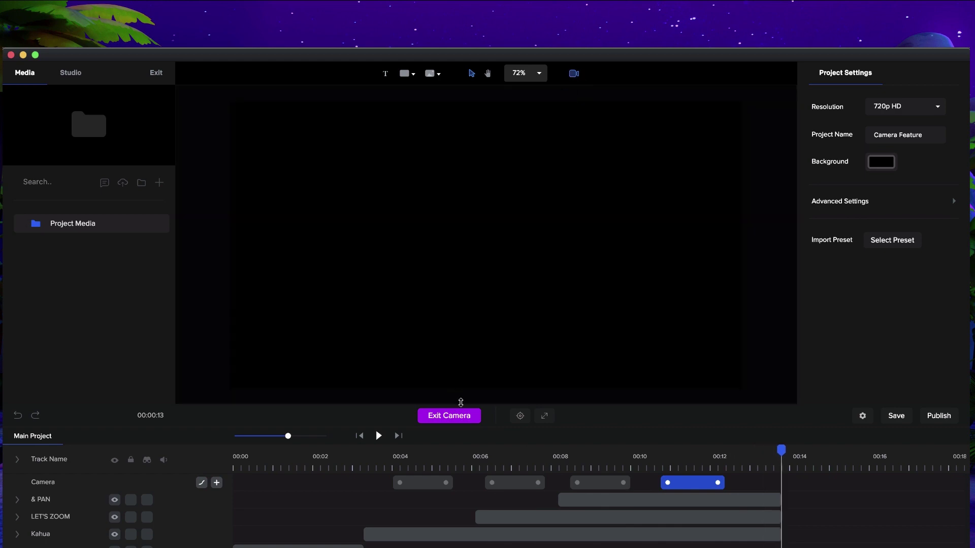
# - Exit camera editing and select the & PAN title clip
pyautogui.click(459, 417)
pyautogui.moveTo(658, 459); pyautogui.dragTo(568, 451)
pyautogui.click(584, 481)
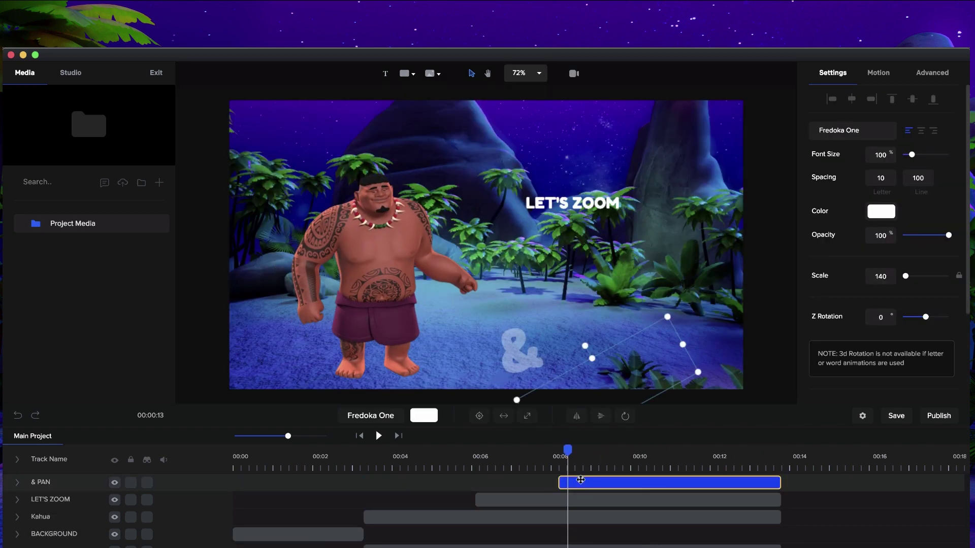
pyautogui.moveTo(586, 458); pyautogui.dragTo(699, 468)
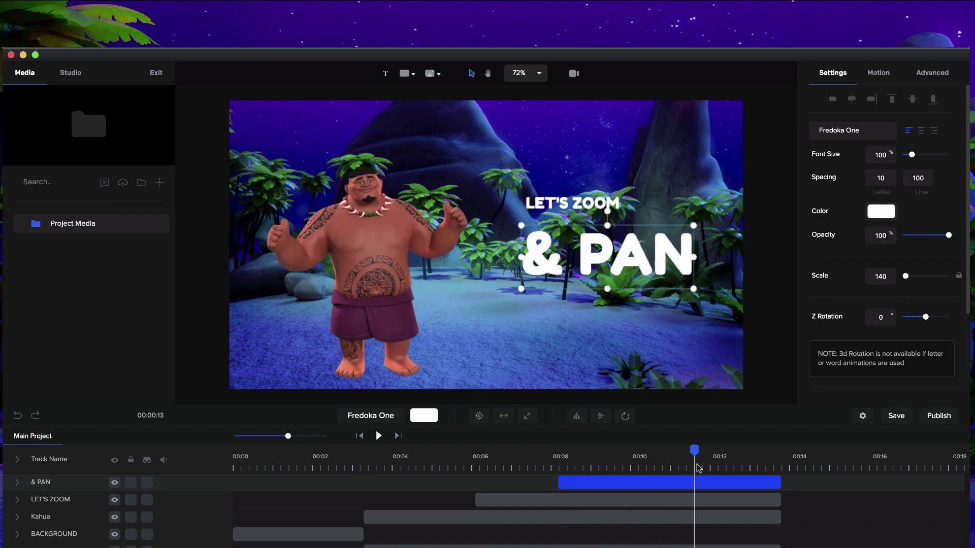
# - Re-enter camera mode and check the keyframes at 00:10 and 00:12.5
pyautogui.click(575, 74)
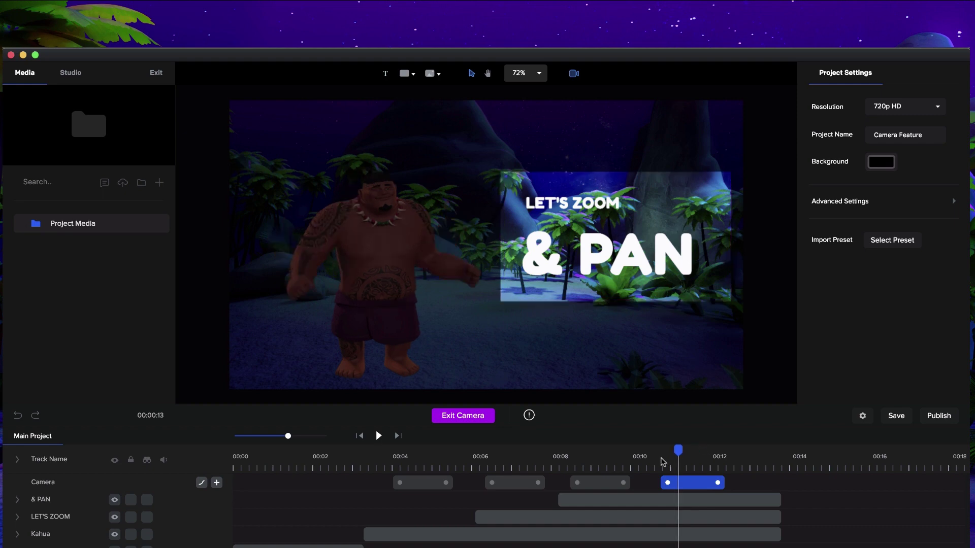
pyautogui.click(663, 482)
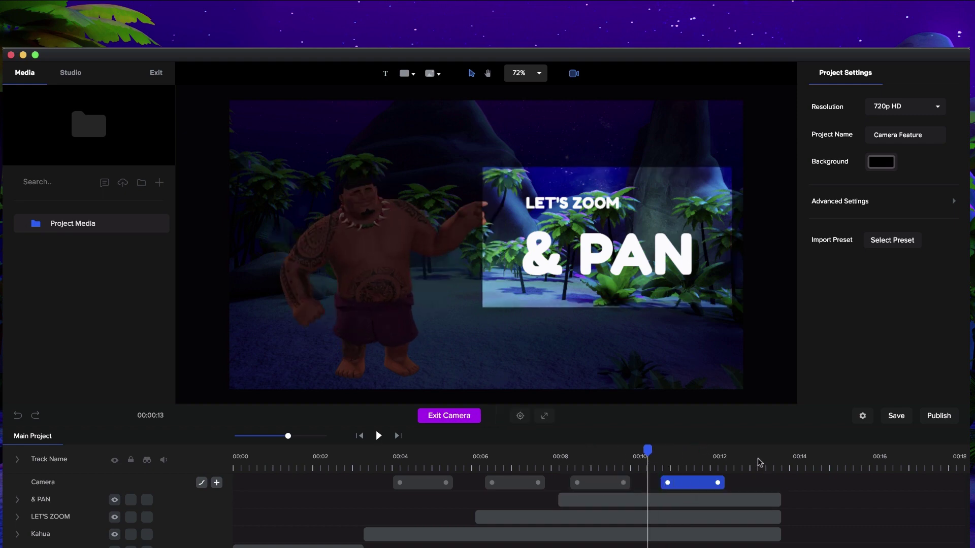
pyautogui.click(741, 459)
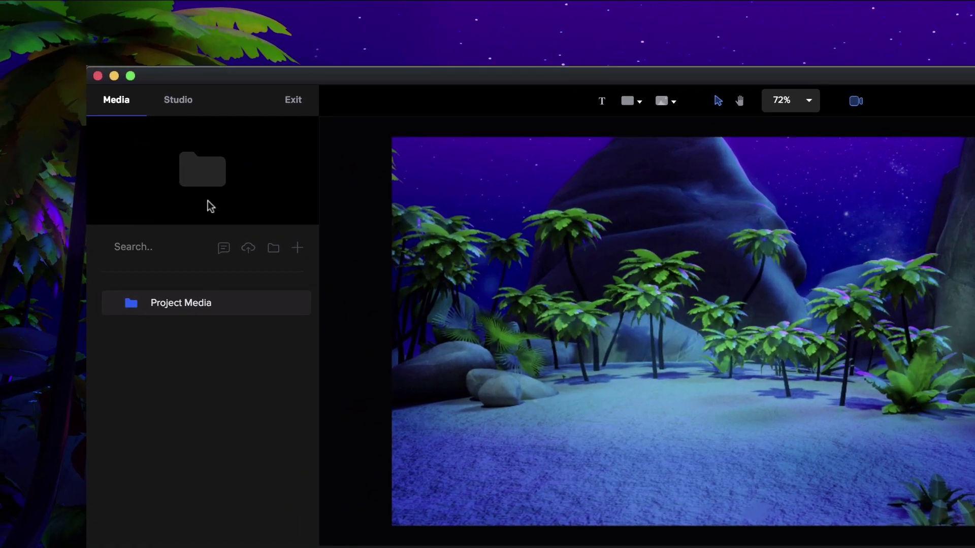
# - Drag the Superhero Guy from the Supreme character set into the beach scene
pyautogui.click(191, 104)
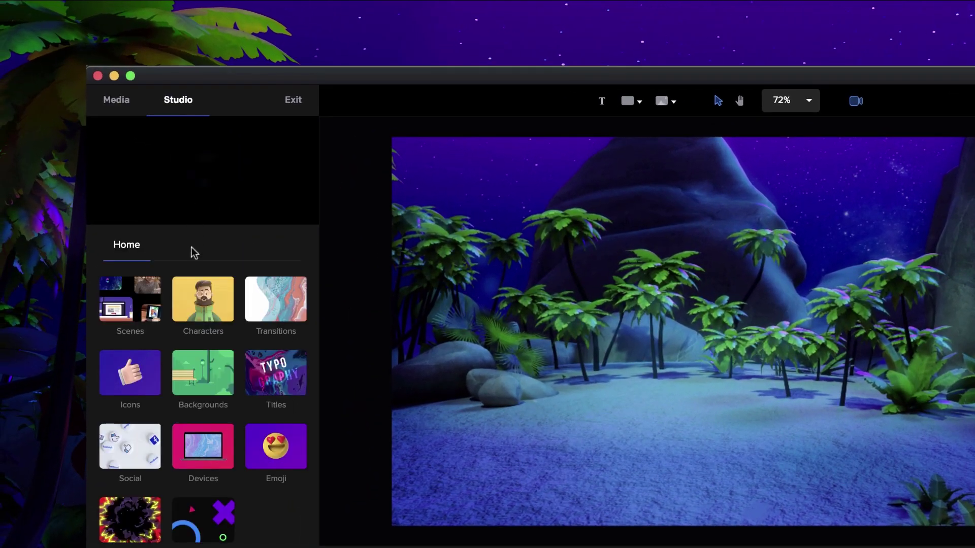
pyautogui.click(194, 315)
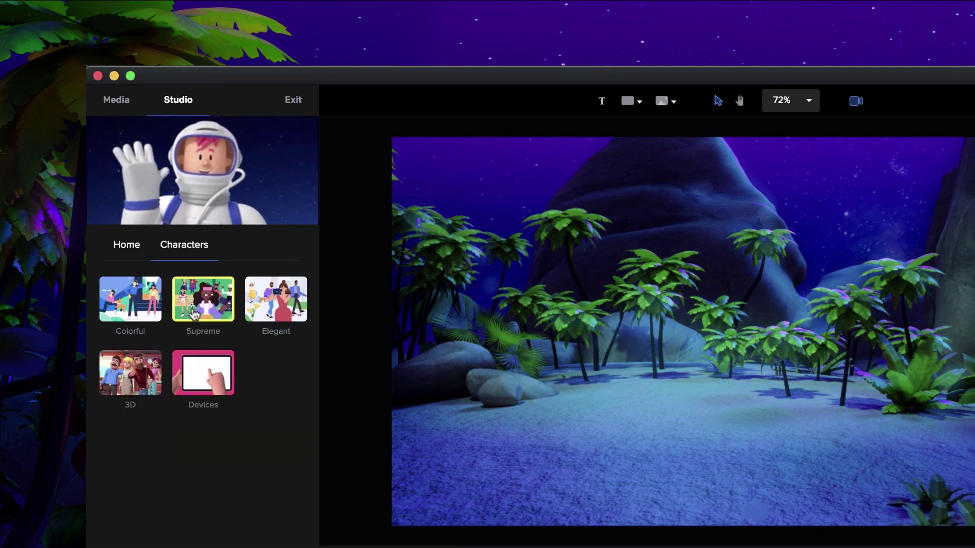
pyautogui.click(195, 315)
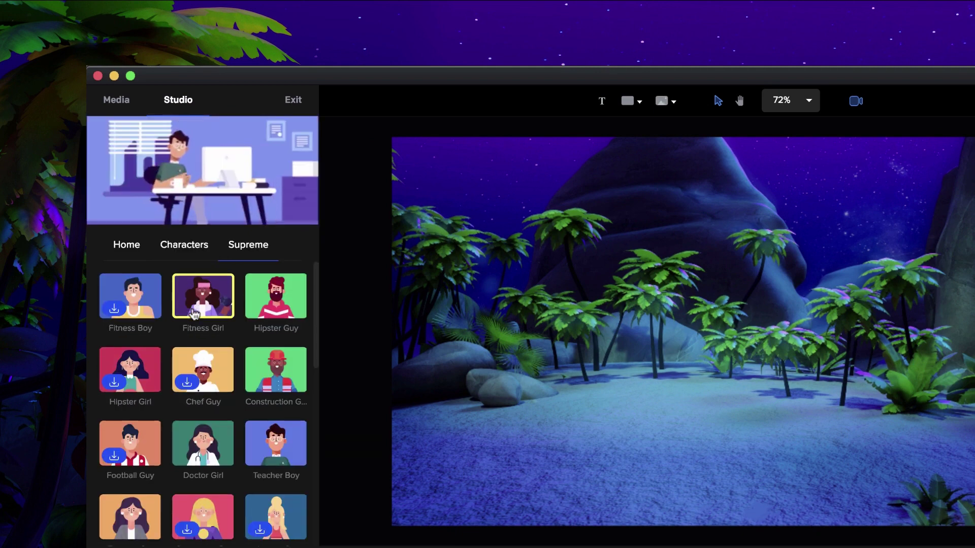
pyautogui.scroll(-2, 194, 315)
pyautogui.scroll(-7, 194, 315)
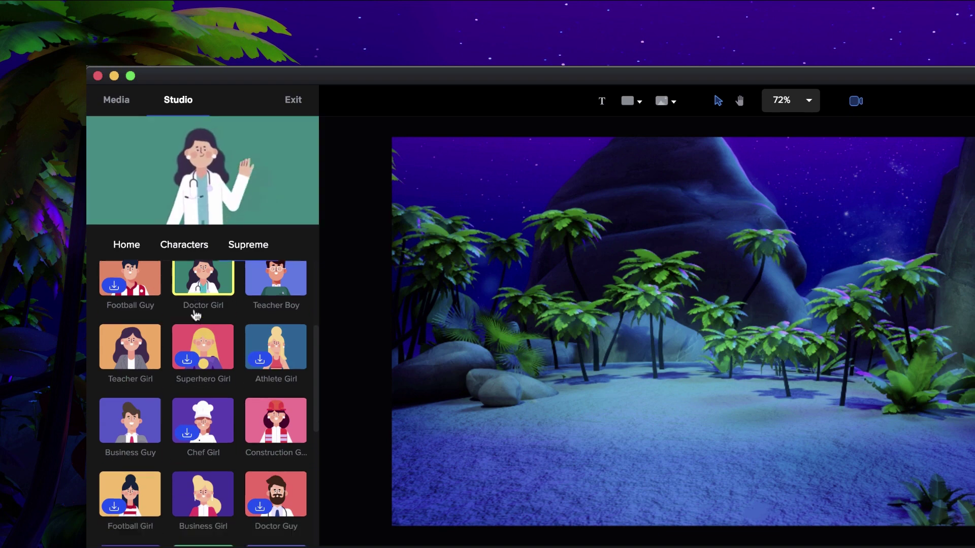
pyautogui.moveTo(275, 500); pyautogui.dragTo(705, 345)
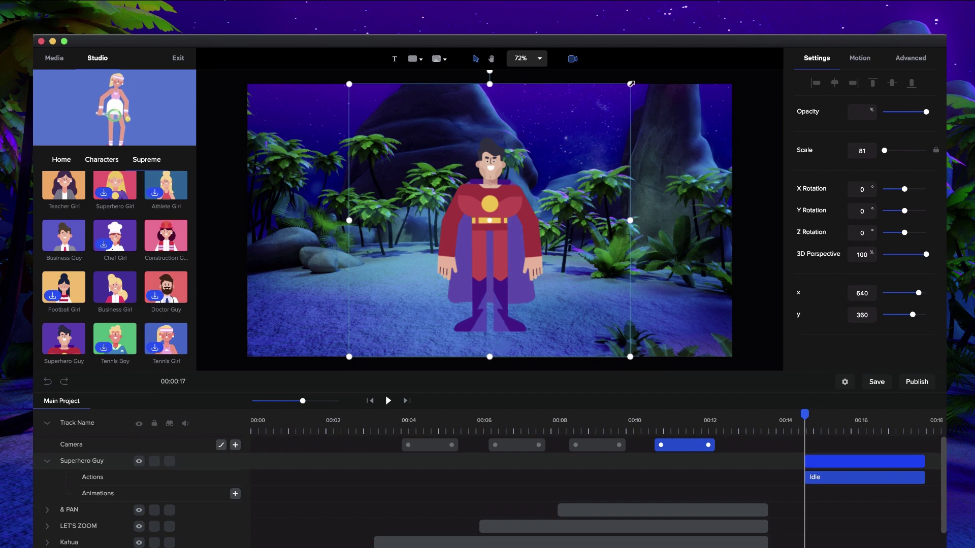
# - Select the Superhero Guy and show its Advanced settings in the properties panel
pyautogui.click(515, 183)
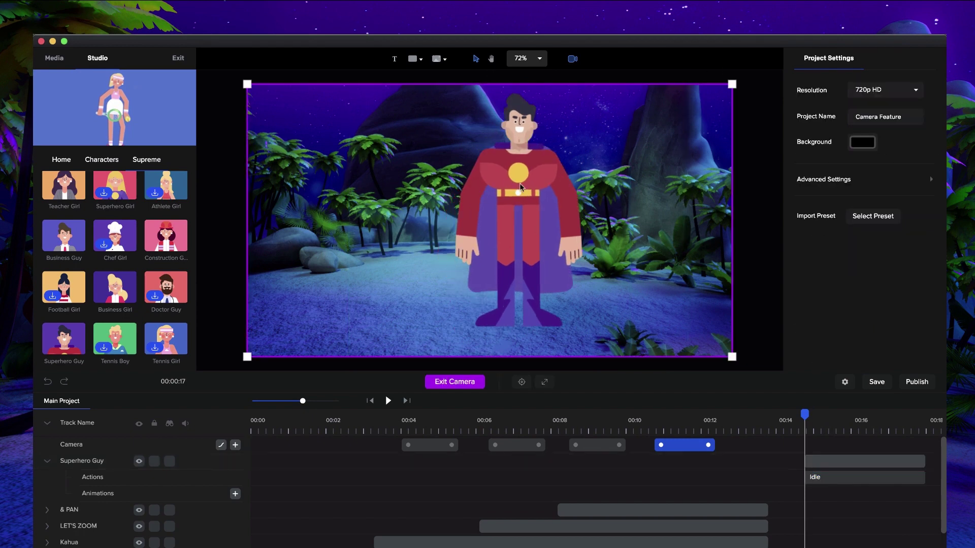
pyautogui.click(464, 381)
pyautogui.click(554, 179)
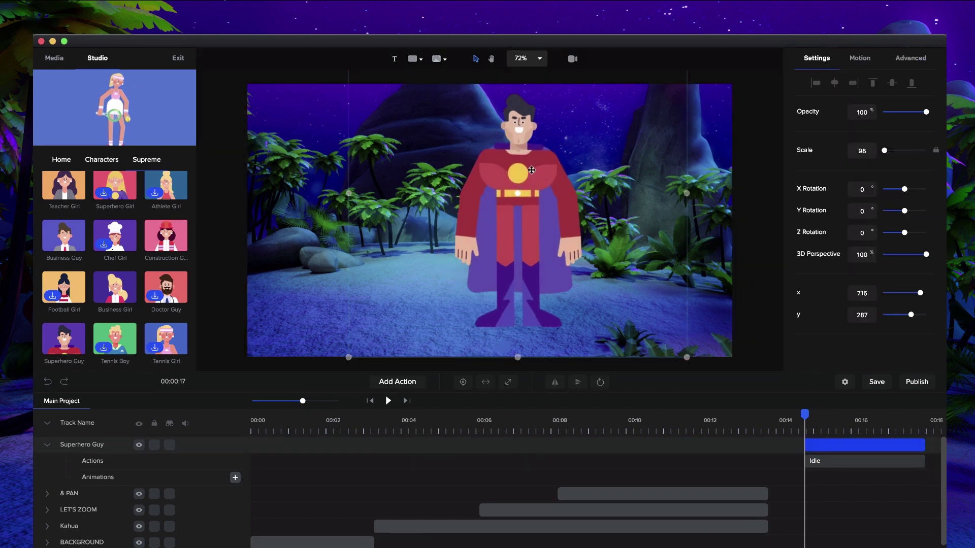
pyautogui.click(917, 59)
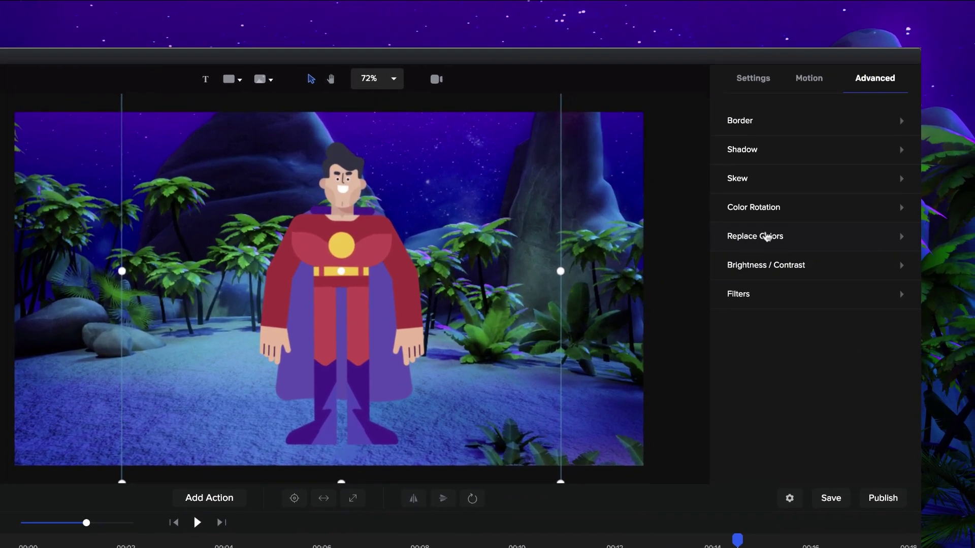
# - Add a new colour replacement sampling the superhero's red costume as the old colour
pyautogui.click(767, 238)
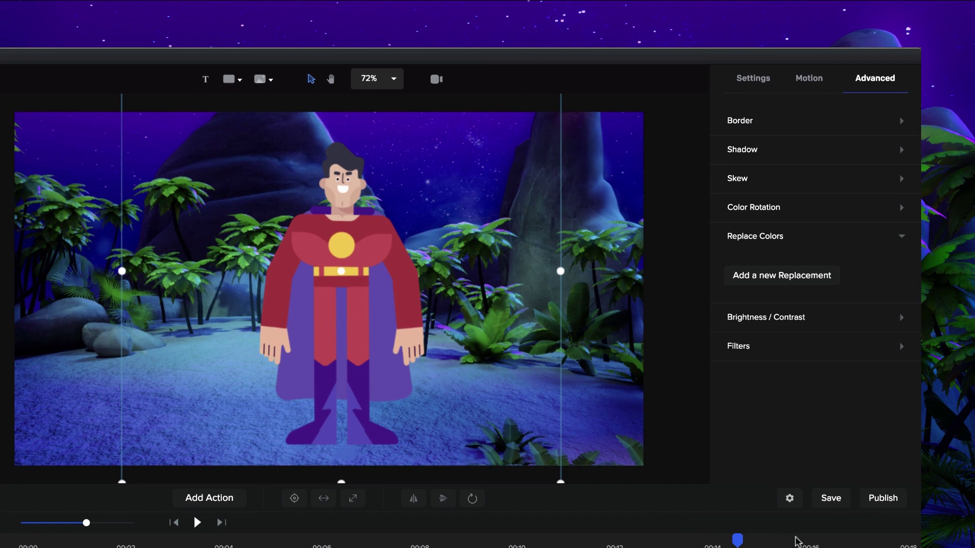
pyautogui.click(799, 539)
pyautogui.scroll(5, 323, 275)
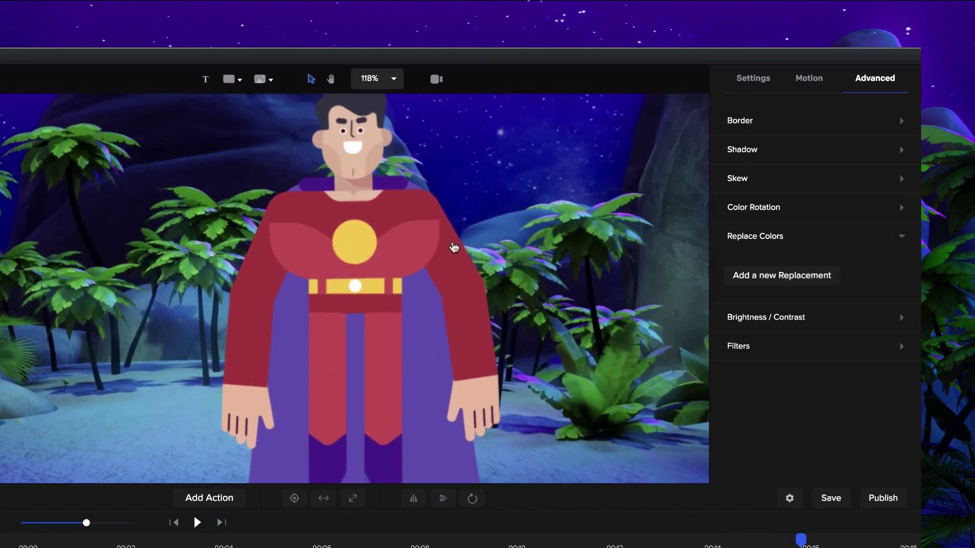
pyautogui.click(786, 275)
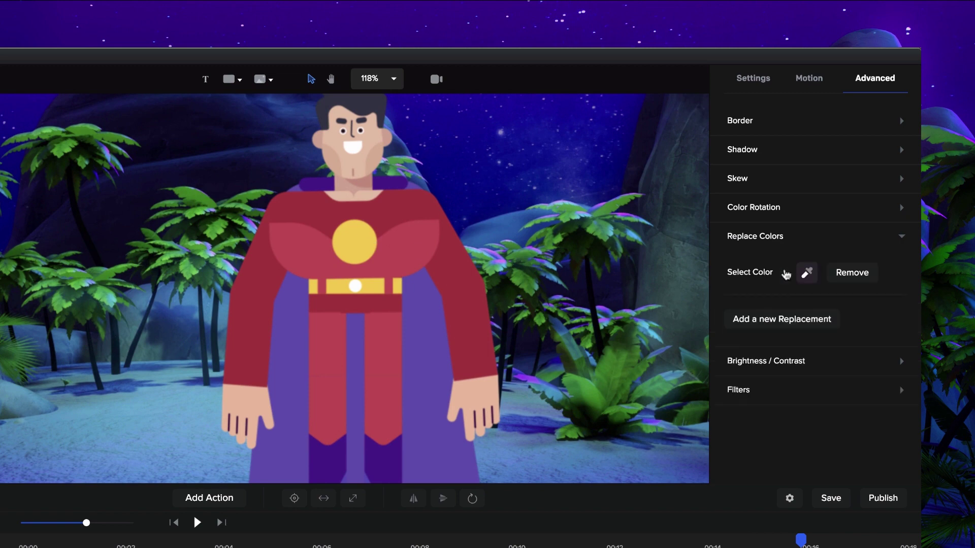
pyautogui.click(807, 276)
pyautogui.click(399, 213)
pyautogui.scroll(3, 396, 215)
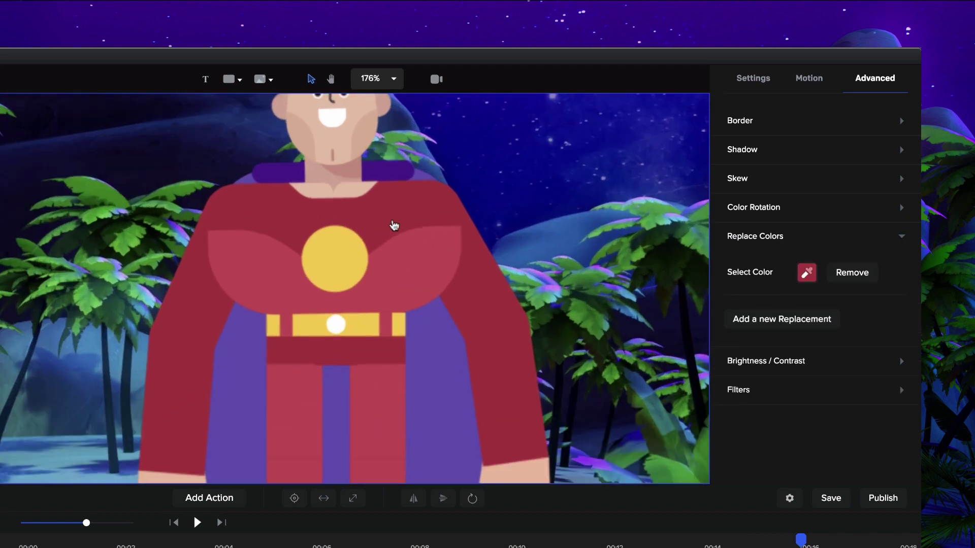
pyautogui.click(394, 225)
# - Make the replacement colour purple with tolerance 14
pyautogui.scroll(-3, 394, 225)
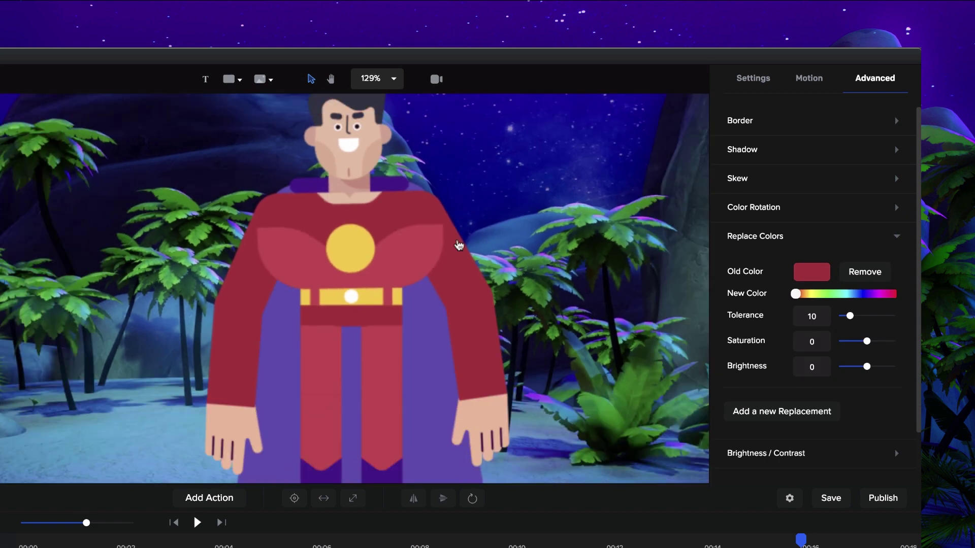
pyautogui.moveTo(795, 294); pyautogui.dragTo(855, 317)
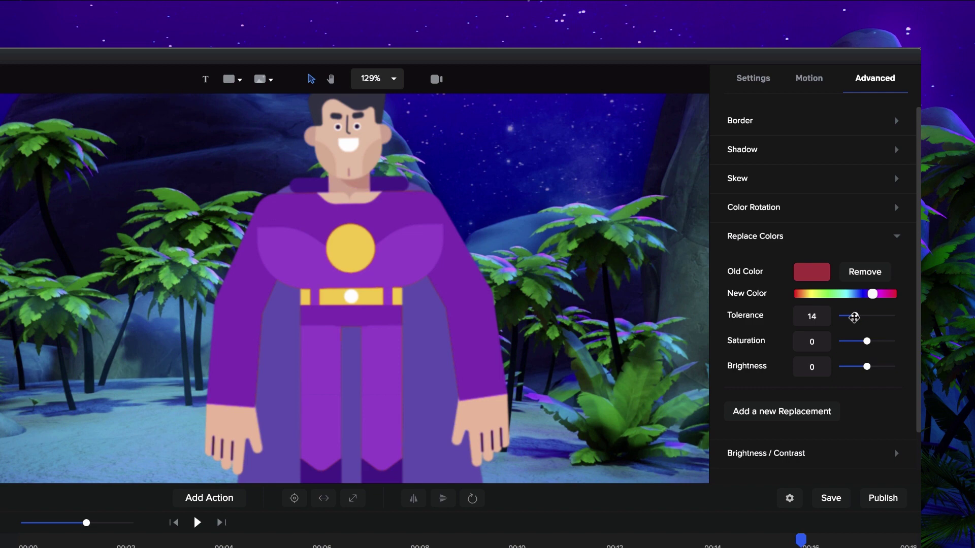
pyautogui.scroll(3, 374, 202)
pyautogui.scroll(-2, 376, 193)
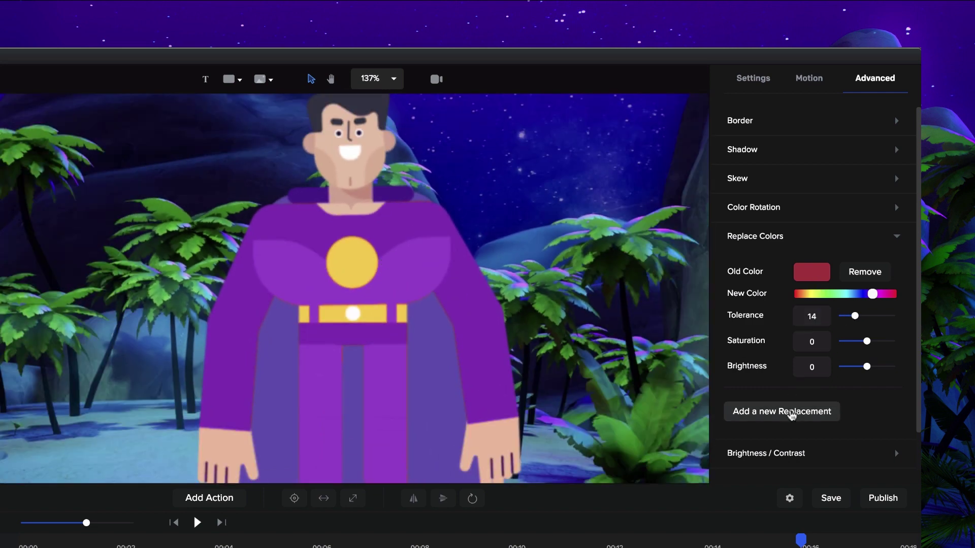
# - Add a second replacement sampling the yellow emblem and change it to orange with tolerance 8
pyautogui.click(784, 411)
pyautogui.click(805, 411)
pyautogui.scroll(1, 341, 265)
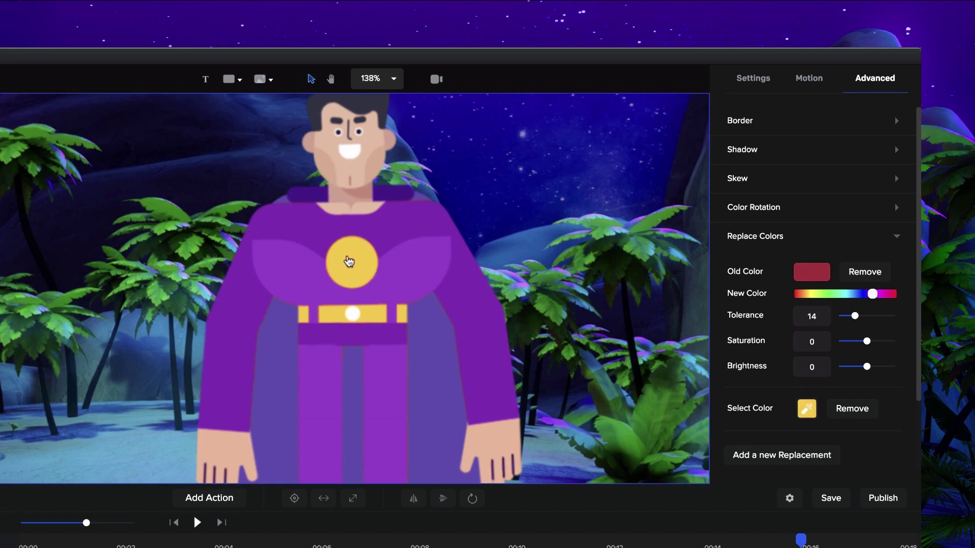
pyautogui.click(349, 261)
pyautogui.moveTo(807, 430)
pyautogui.mouseDown()
pyautogui.moveTo(854, 430)
pyautogui.moveTo(805, 431)
pyautogui.mouseUp()
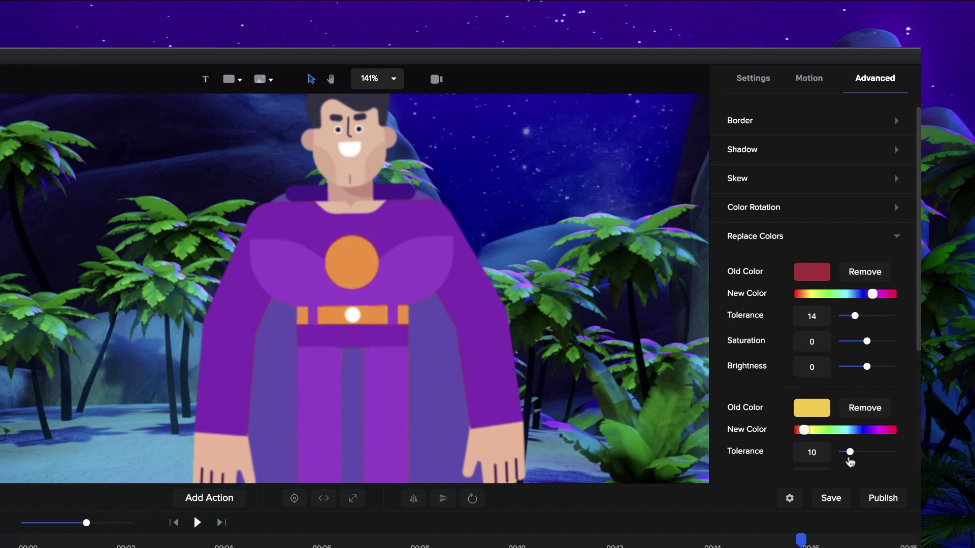
pyautogui.moveTo(851, 452); pyautogui.dragTo(847, 452)
pyautogui.scroll(-1, 858, 442)
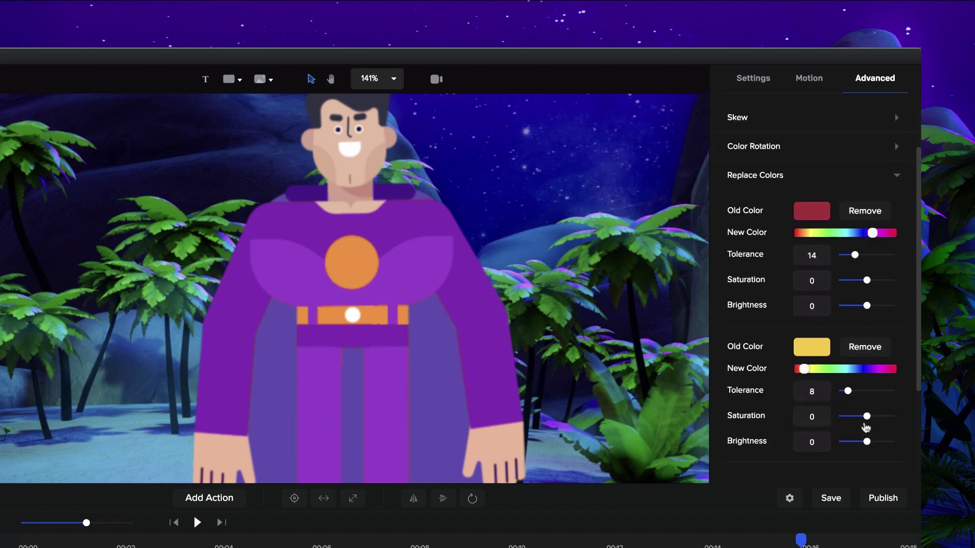
# - Set the orange replacement's brightness to 20 and add a third colour replacement
pyautogui.moveTo(871, 441); pyautogui.dragTo(873, 440)
pyautogui.scroll(-3, 477, 299)
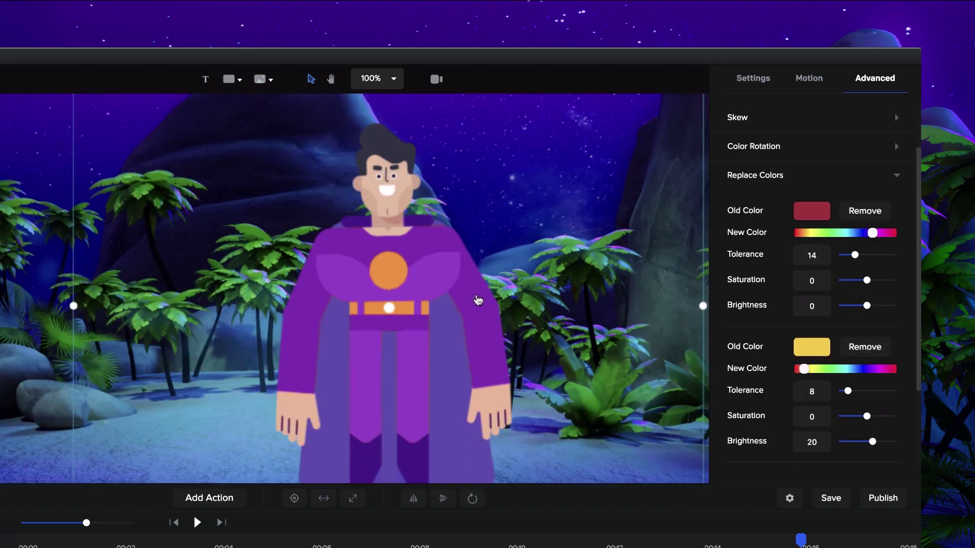
pyautogui.scroll(1, 467, 350)
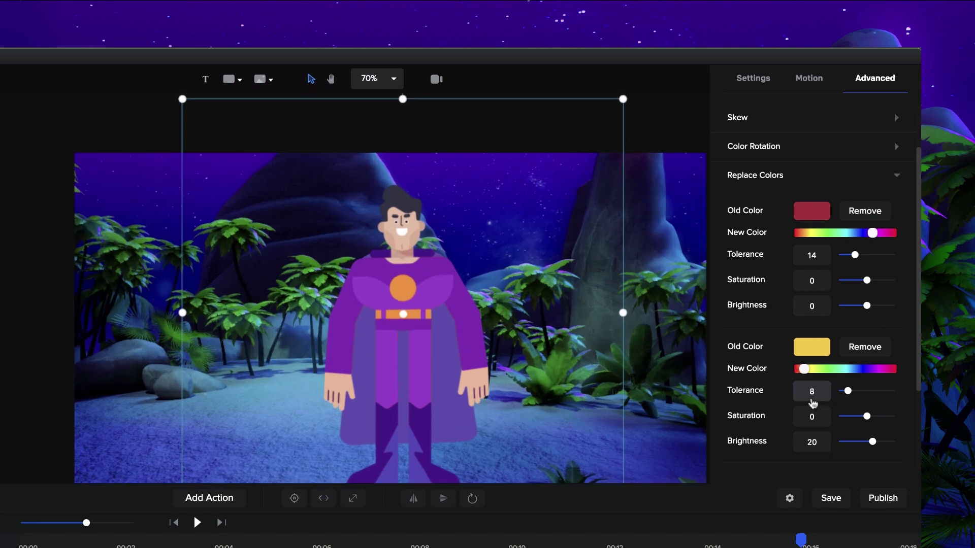
pyautogui.scroll(-3, 805, 391)
pyautogui.click(805, 372)
pyautogui.scroll(2, 415, 448)
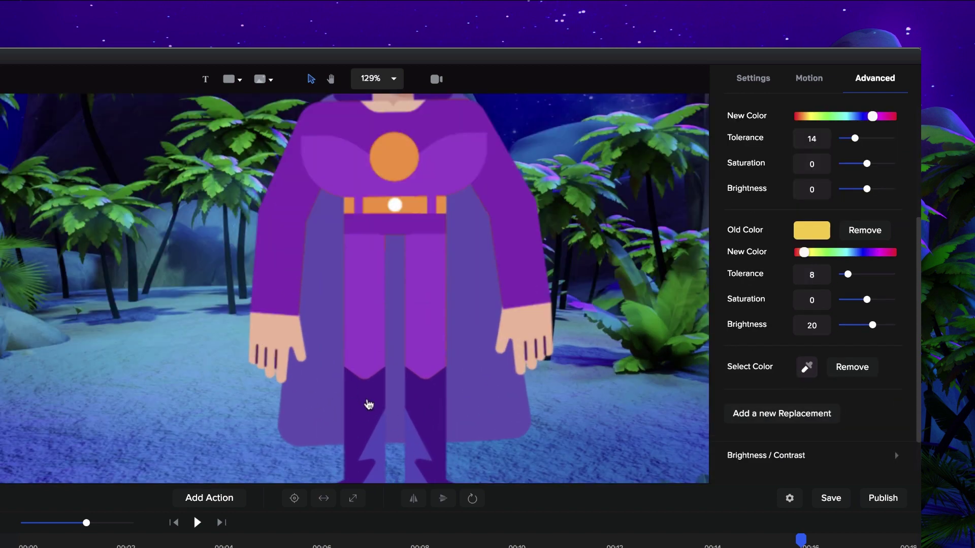
# - Sample the cape colour and change it to green with tolerance 7 and brightness 5
pyautogui.click(808, 367)
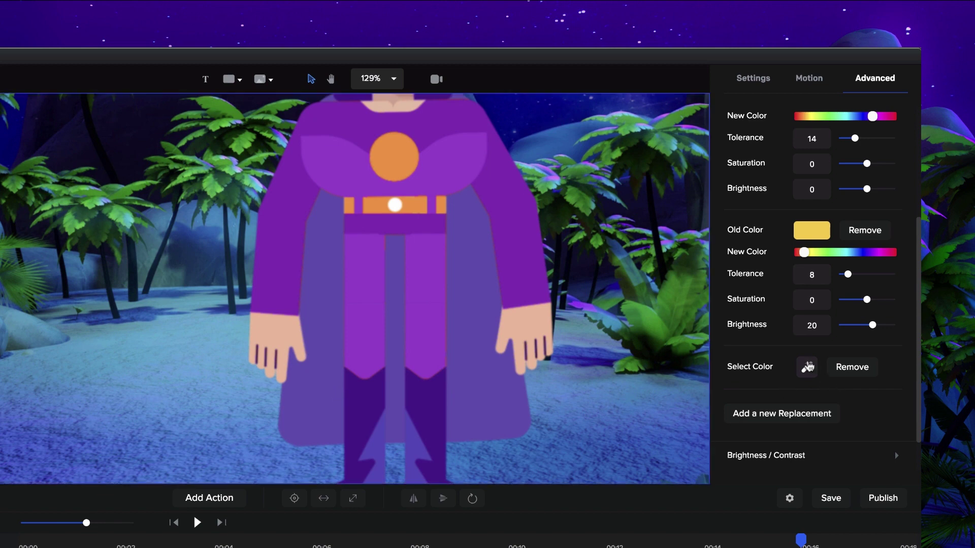
pyautogui.click(326, 376)
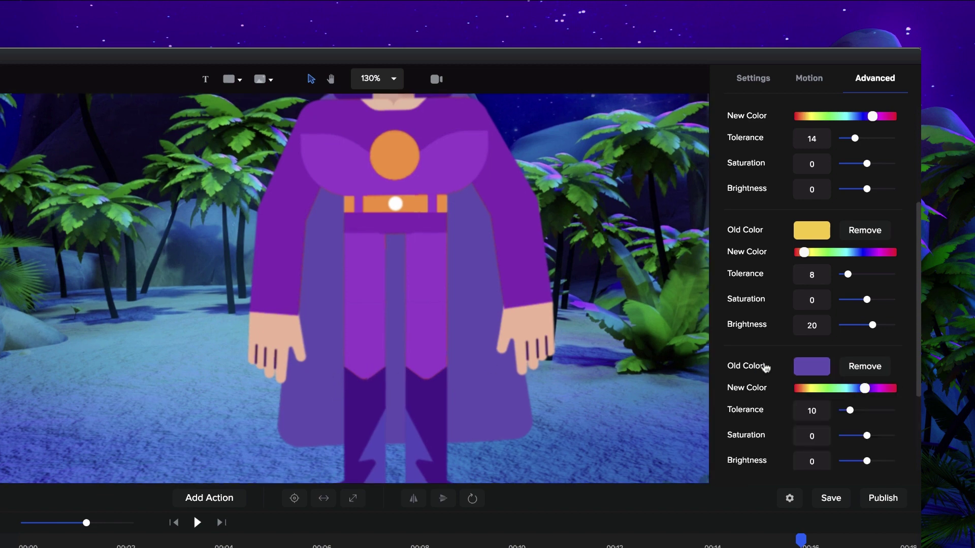
pyautogui.moveTo(865, 388); pyautogui.dragTo(828, 391)
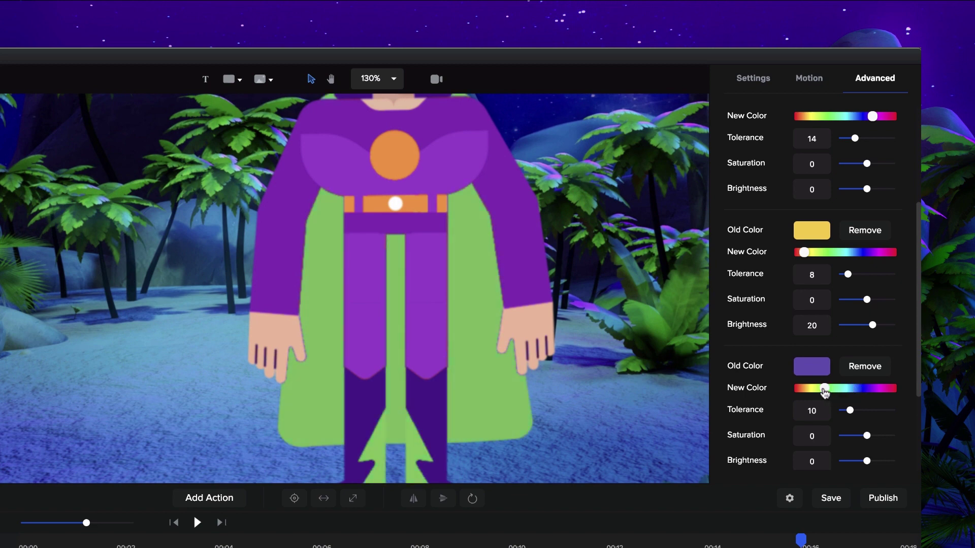
pyautogui.scroll(-5, 561, 261)
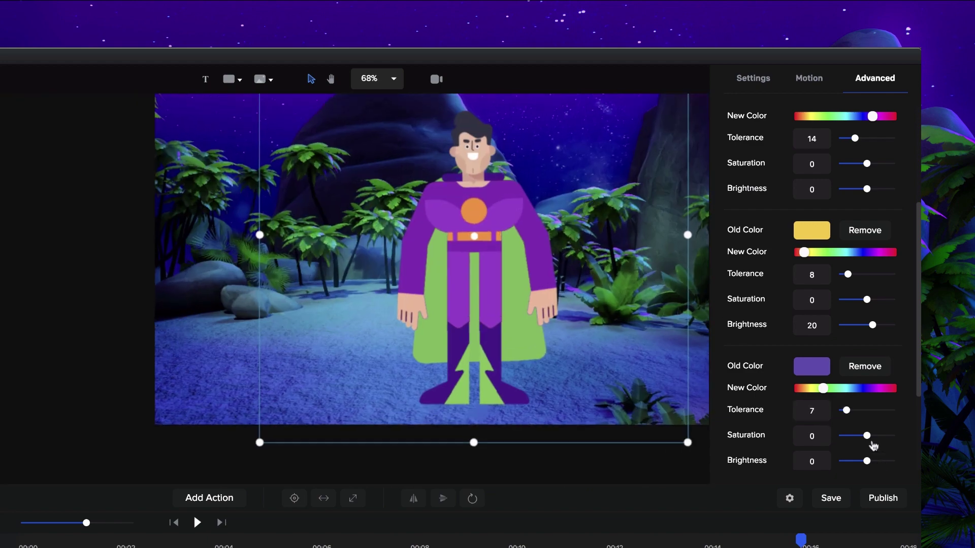
pyautogui.moveTo(866, 461); pyautogui.dragTo(869, 461)
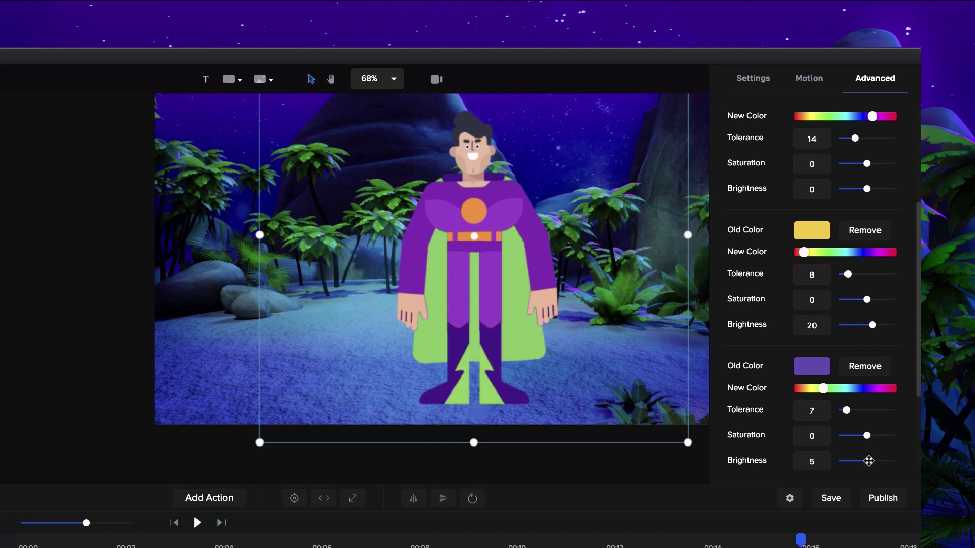
pyautogui.scroll(1, 574, 236)
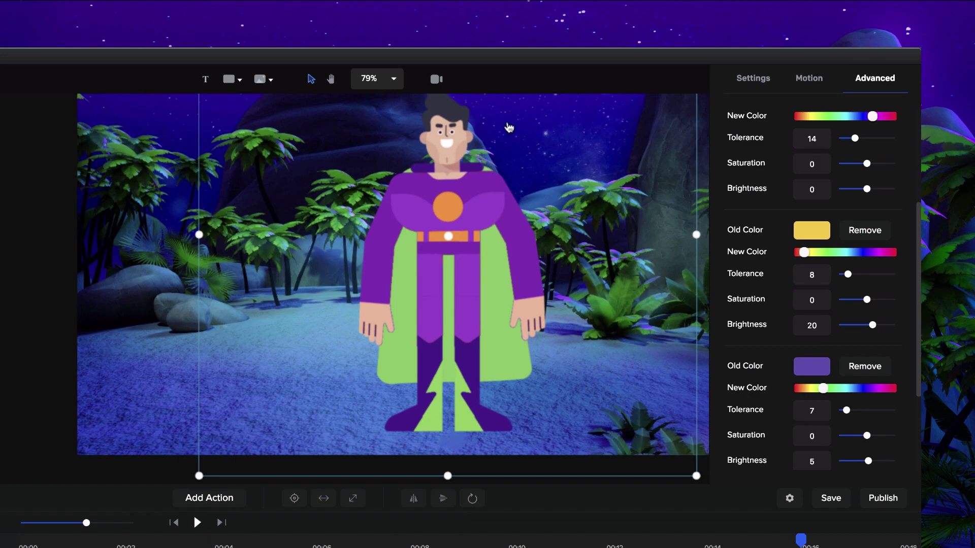
pyautogui.scroll(-3, 509, 127)
pyautogui.scroll(1, 355, 132)
# - Pan and zoom out the canvas view to reposition the scene
pyautogui.click(330, 79)
pyautogui.moveTo(452, 188); pyautogui.dragTo(330, 203)
pyautogui.scroll(1, 280, 252)
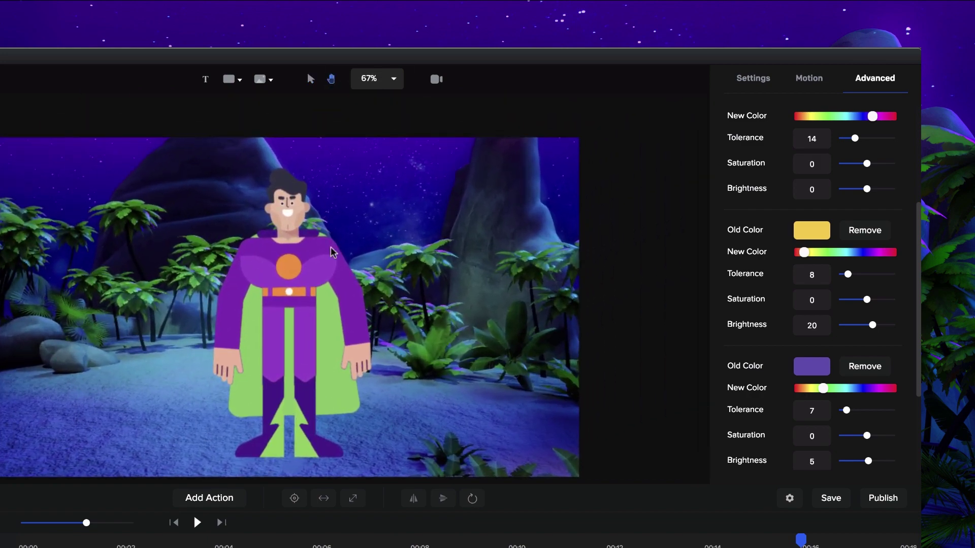
pyautogui.hscroll(-2, 338, 256)
pyautogui.scroll(1, 347, 261)
pyautogui.hscroll(-2, 340, 291)
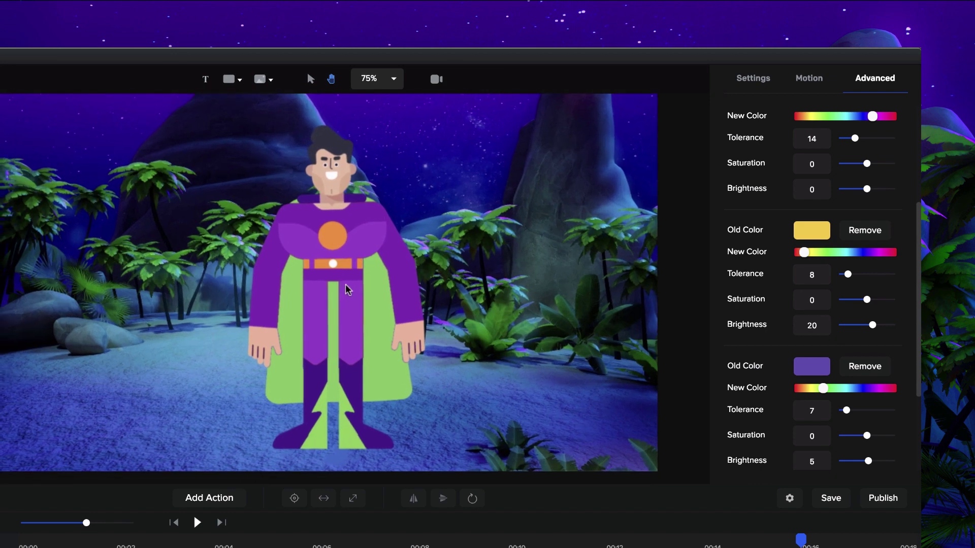
pyautogui.scroll(-1, 347, 290)
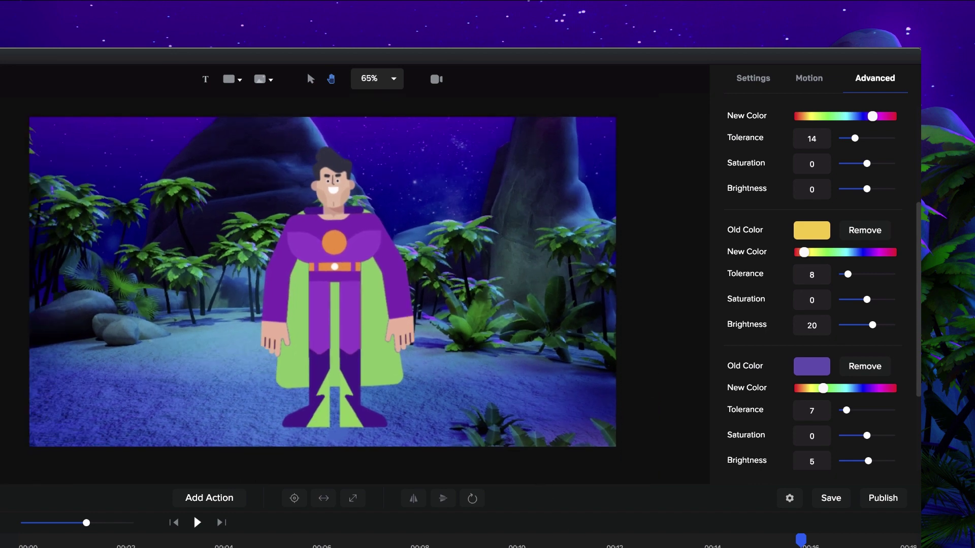